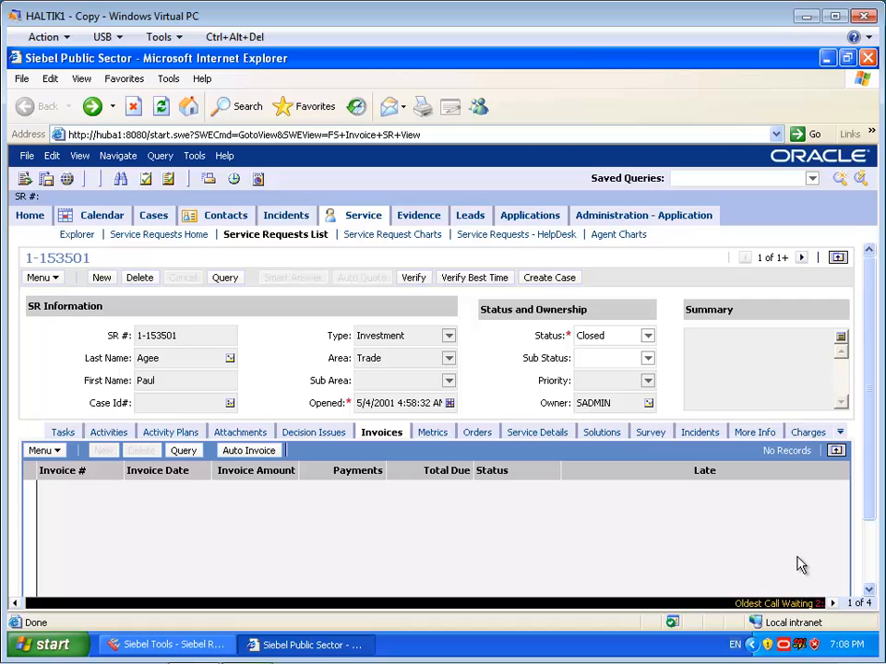
Check the current Invoices view's applets and business components in About View, and look over the service request form's template commands.
click(28, 259)
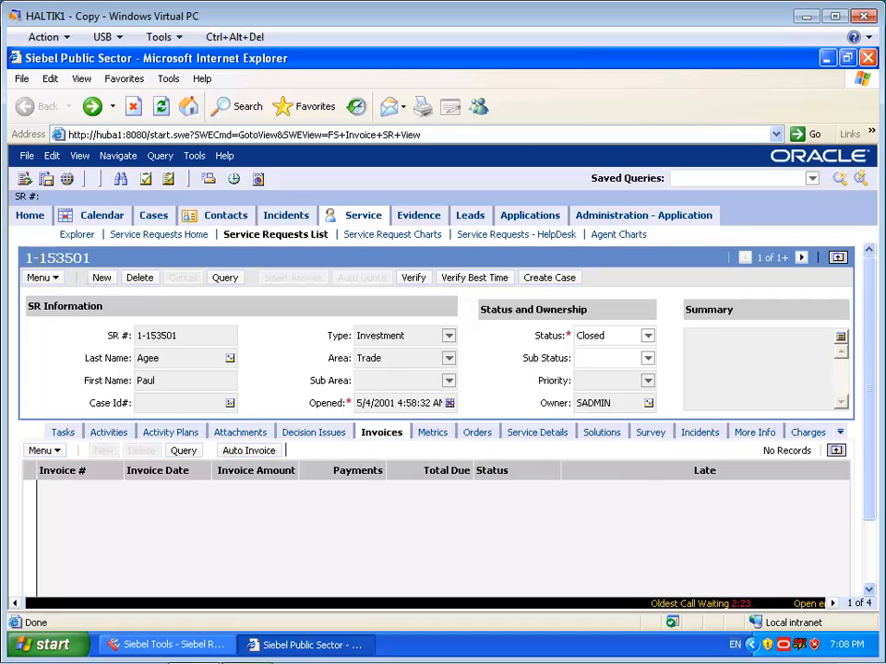
click(224, 155)
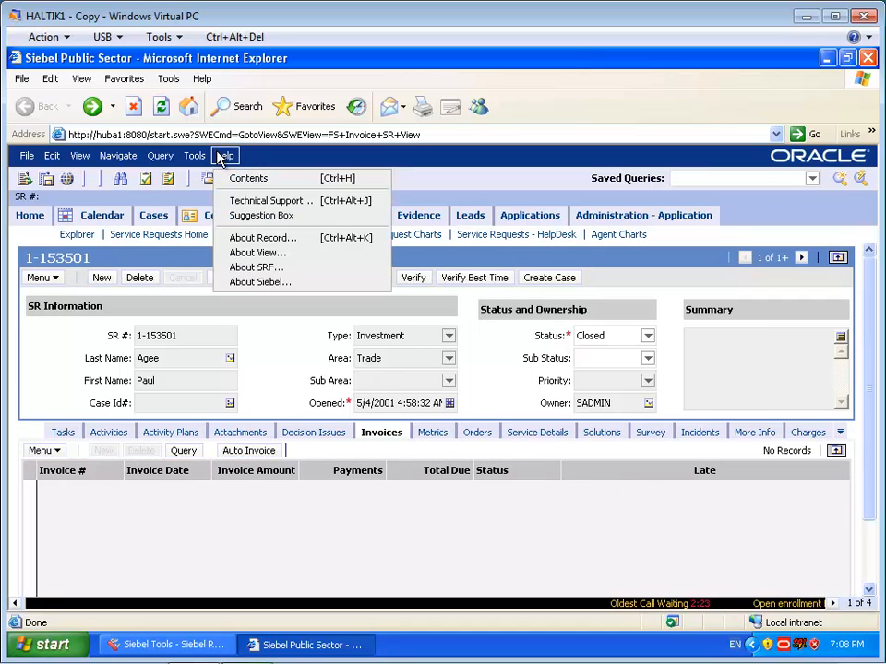
click(257, 252)
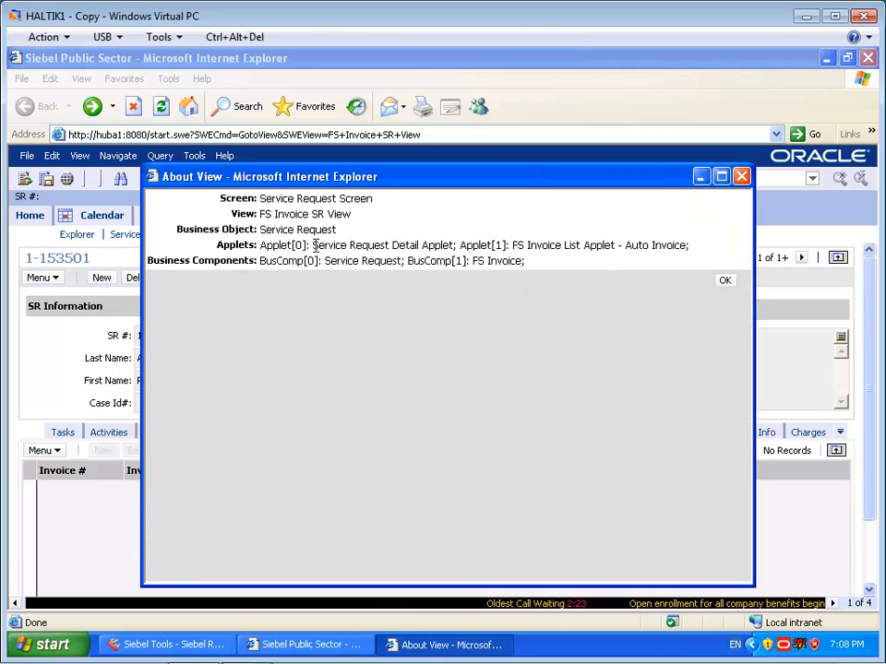
click(725, 281)
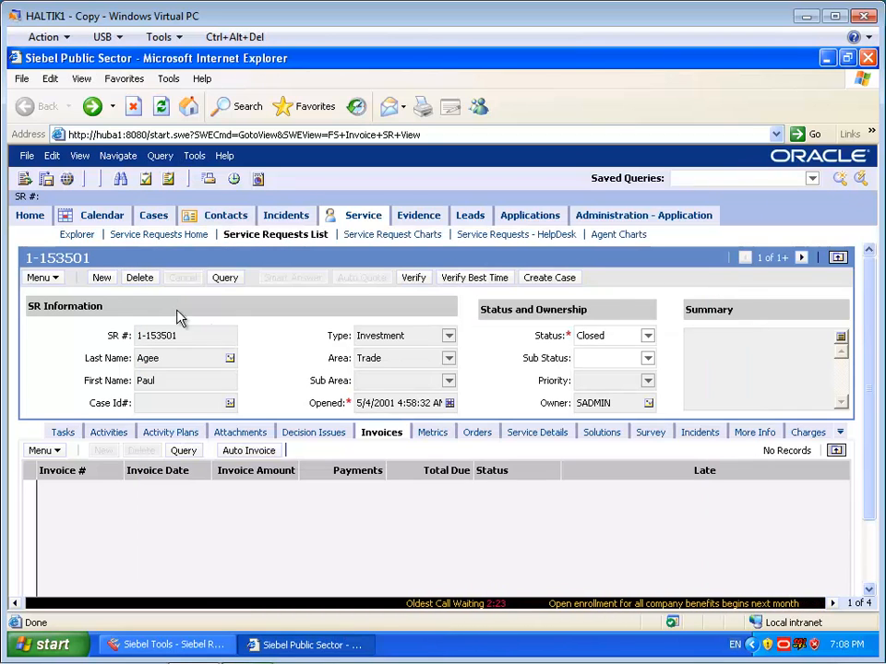
click(40, 276)
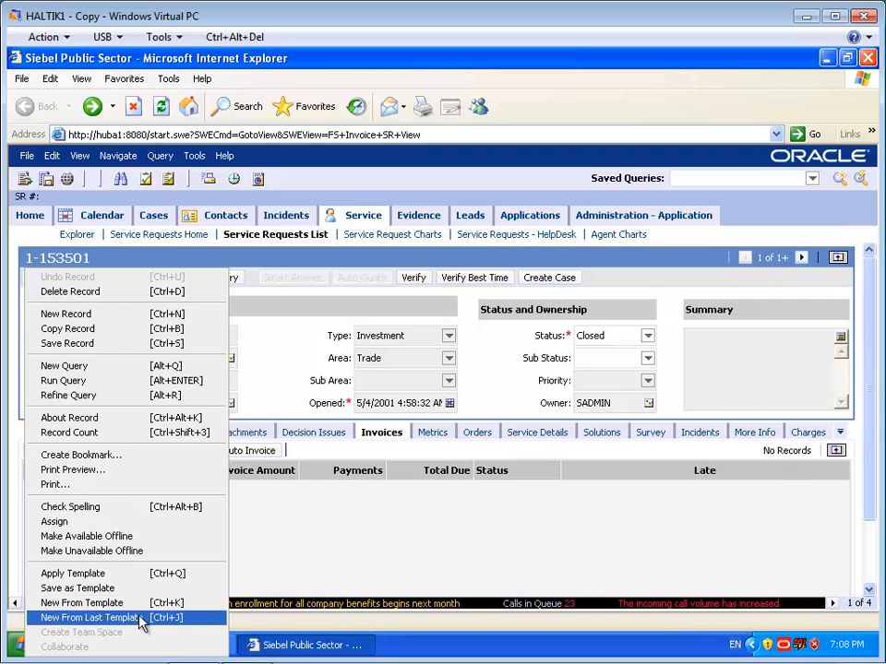
click(332, 547)
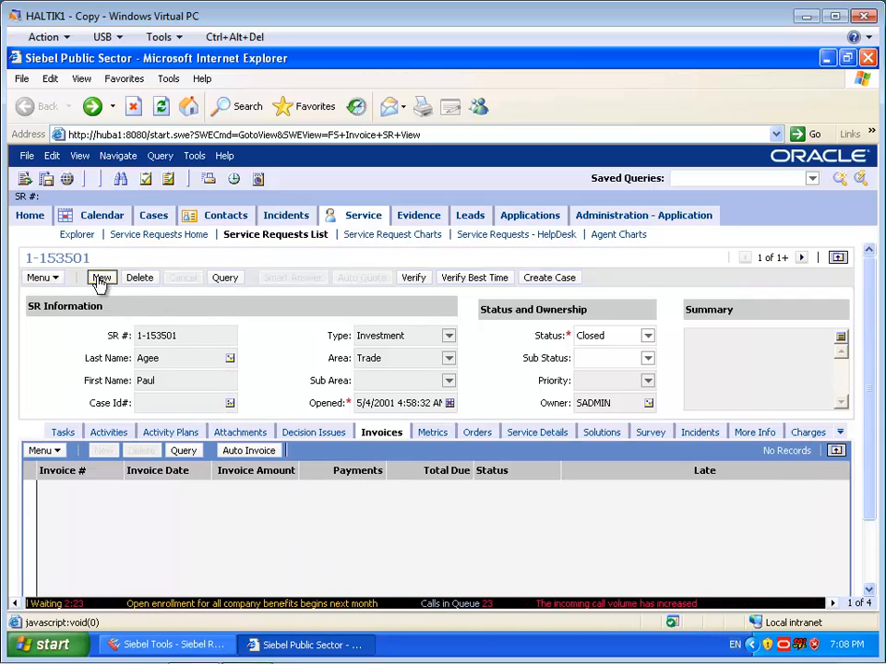
Create a new service request with type Auto, area New Policy and sub area Provide Quote.
click(100, 278)
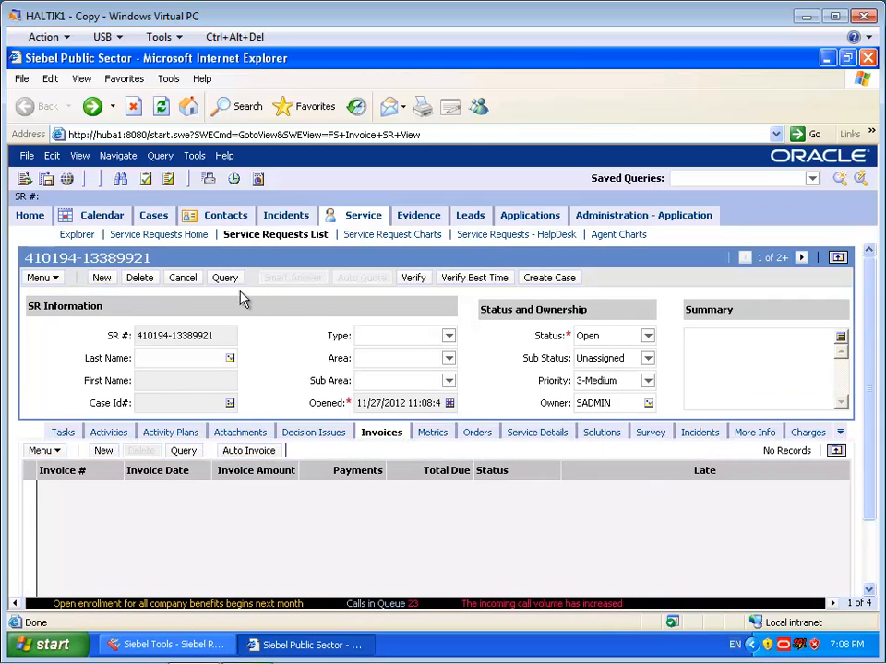
click(449, 336)
click(406, 351)
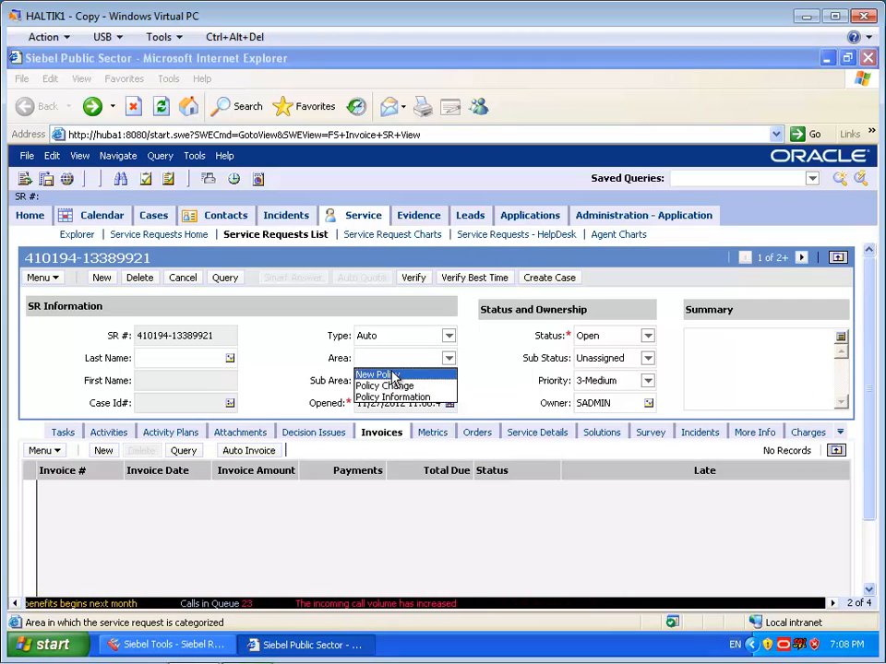
click(449, 371)
click(448, 381)
click(420, 398)
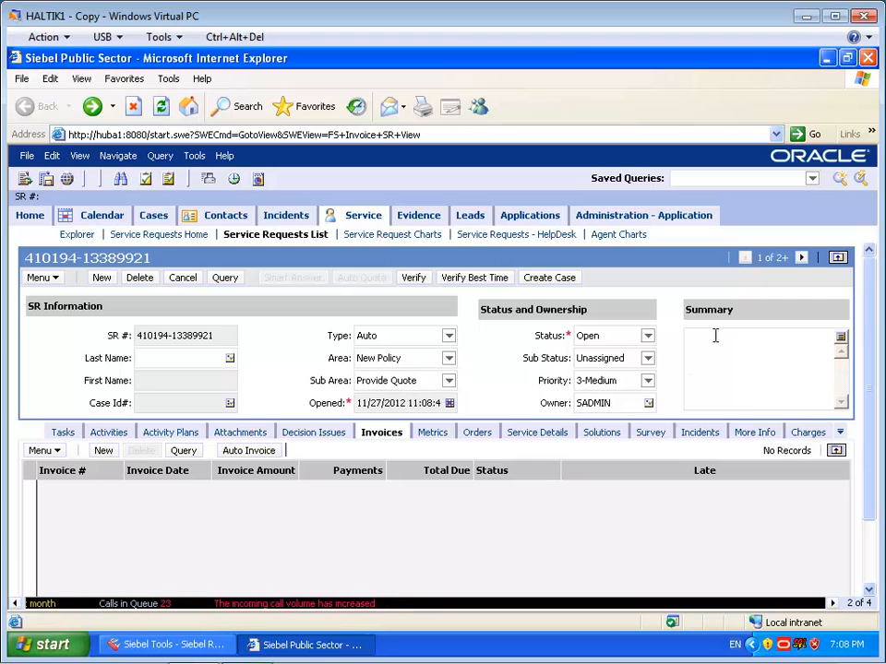
Set the new service request's sub status to In Process and enter "TEST" as its summary.
click(648, 358)
click(605, 371)
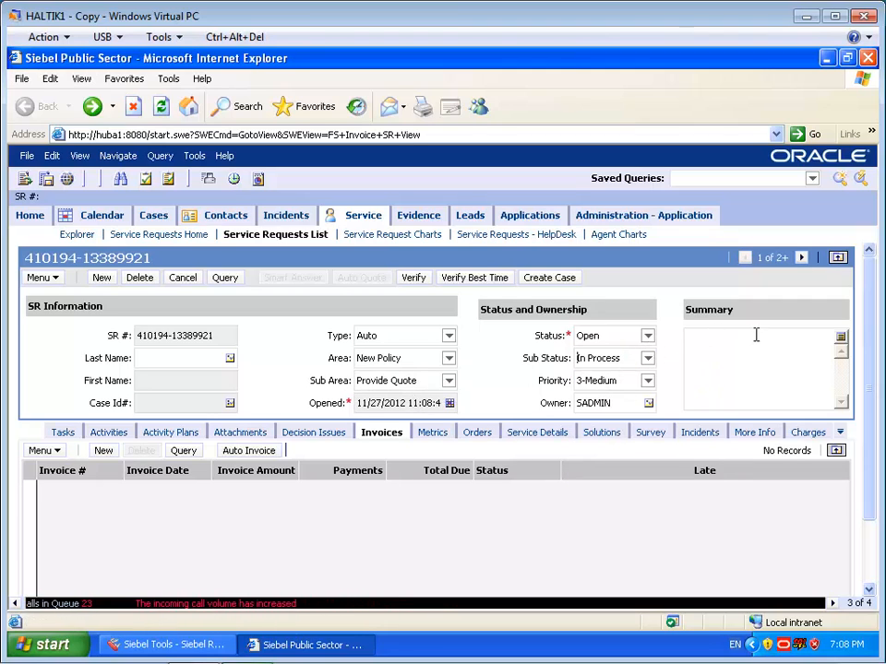
click(743, 342)
text(TEST)
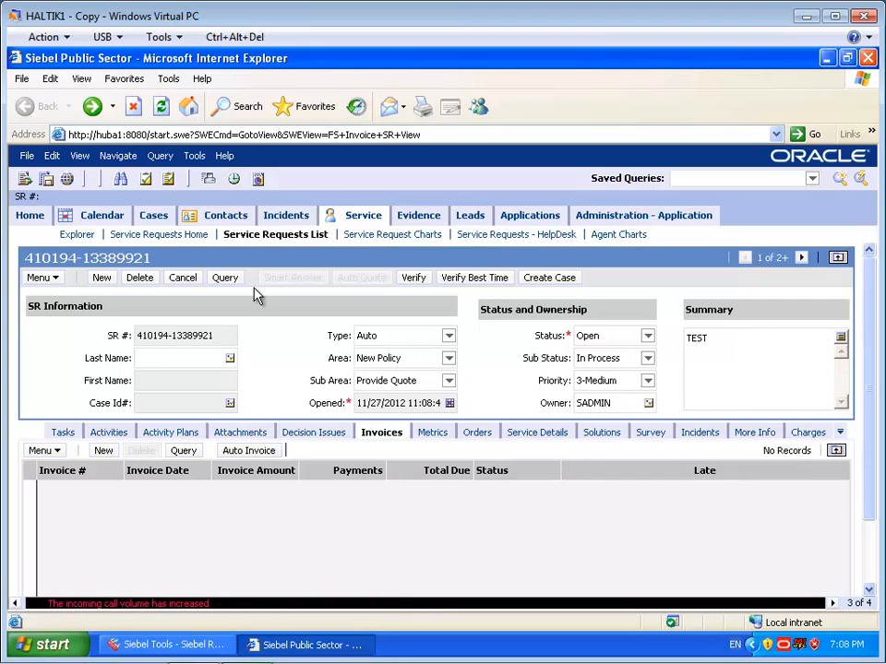
Assign the first contact in the contact list to the new service request.
click(228, 356)
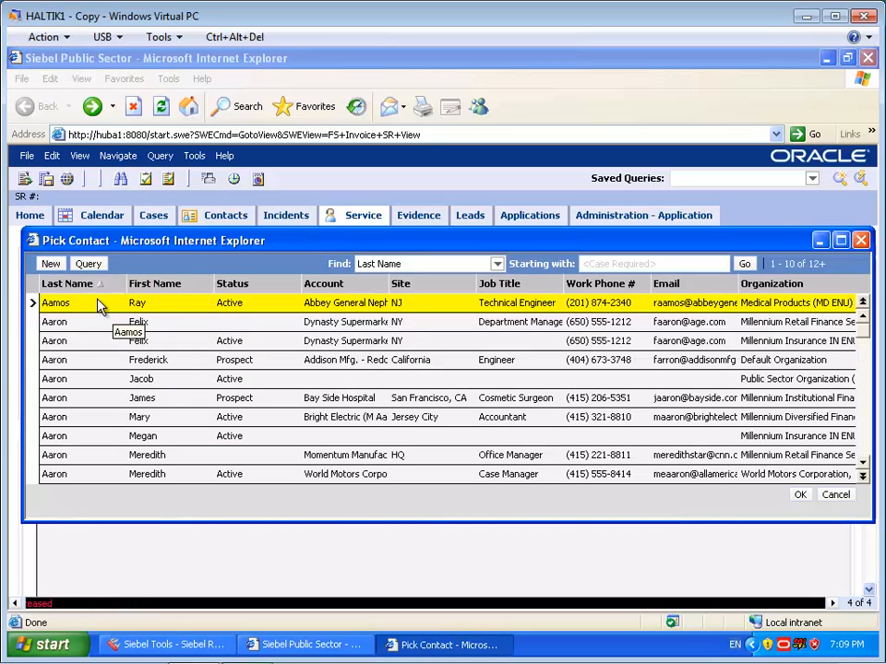
click(97, 302)
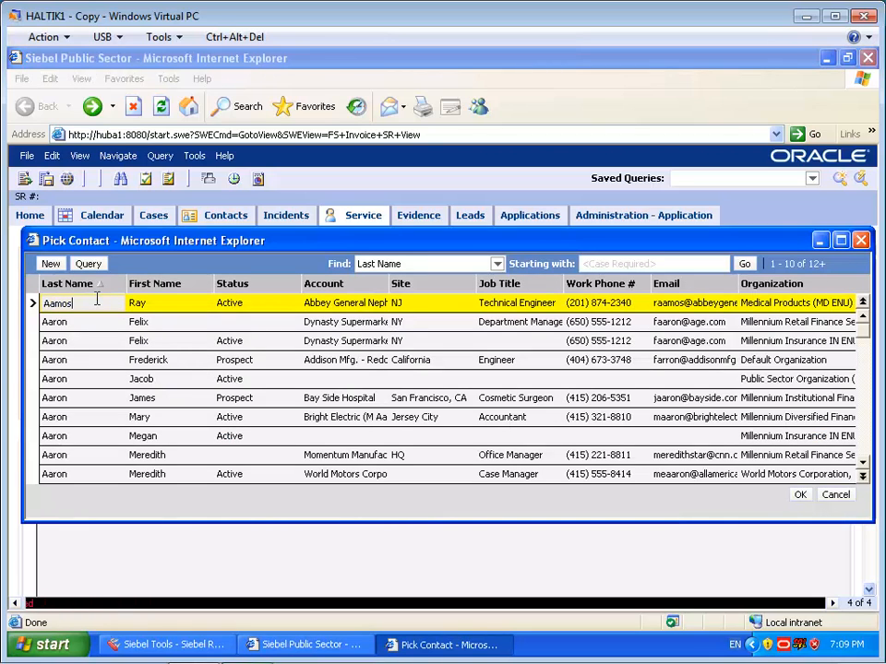
click(799, 495)
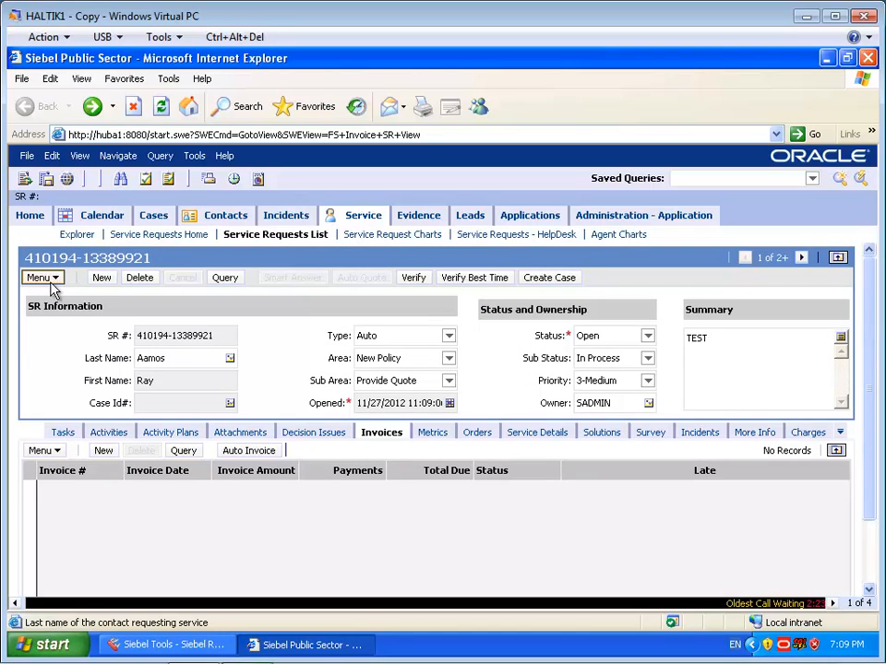
Save the service request as a template named "AUT SR TEMPLATE AUTO 1", without a description.
click(41, 281)
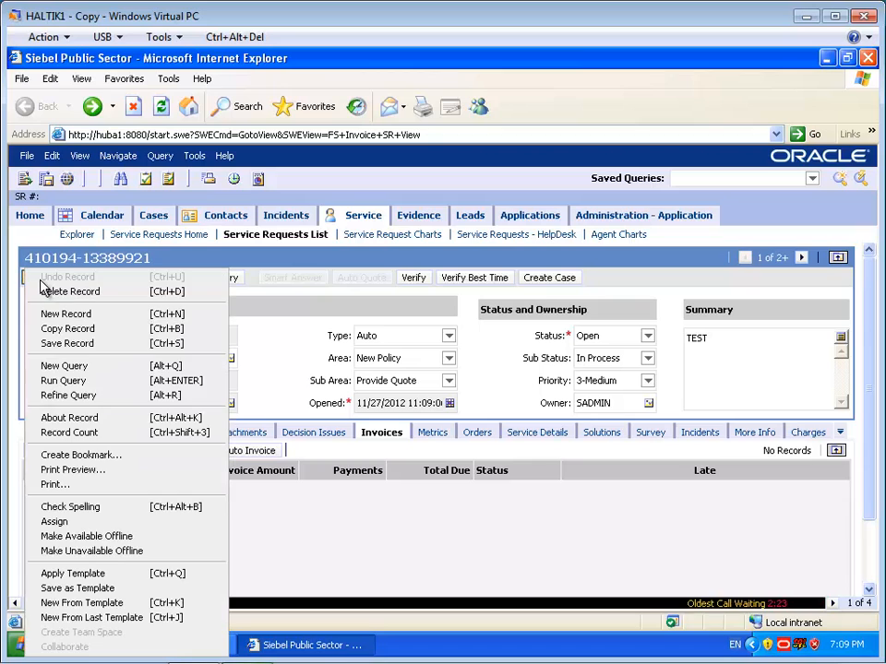
click(132, 589)
click(389, 374)
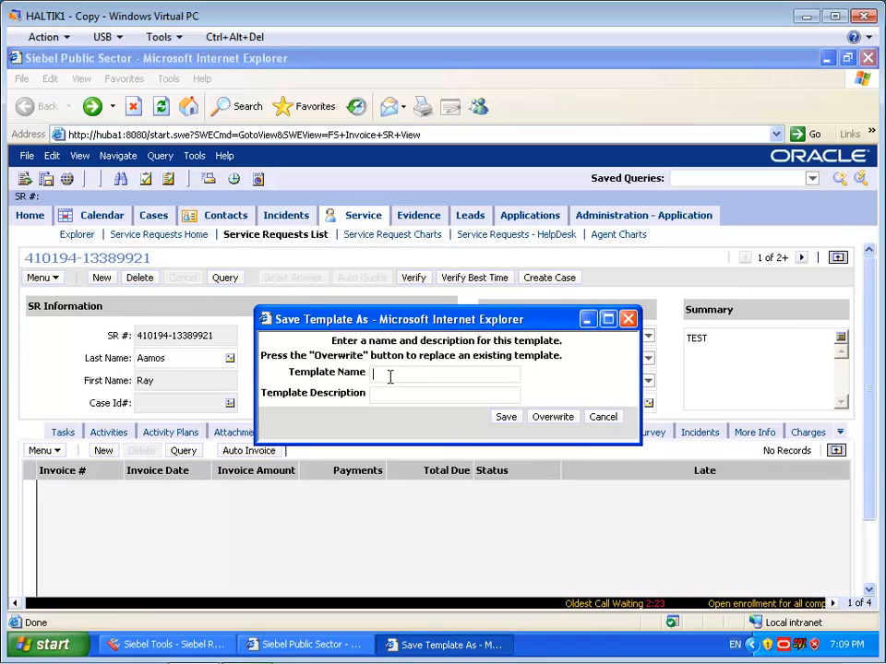
text(AUTO)
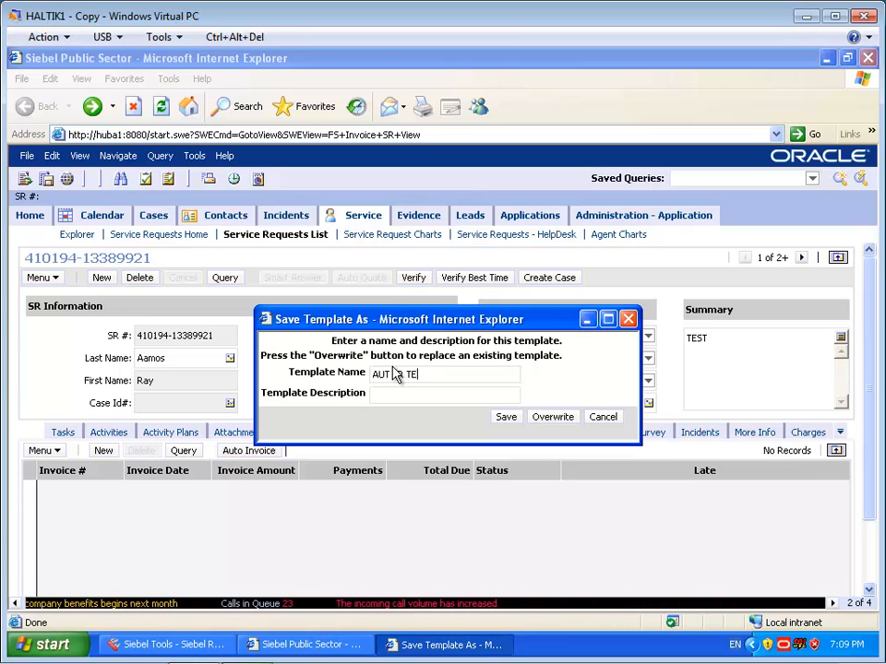
text(MPA)
key(BackSpace)
key(BackSpace)
key(BackSpace)
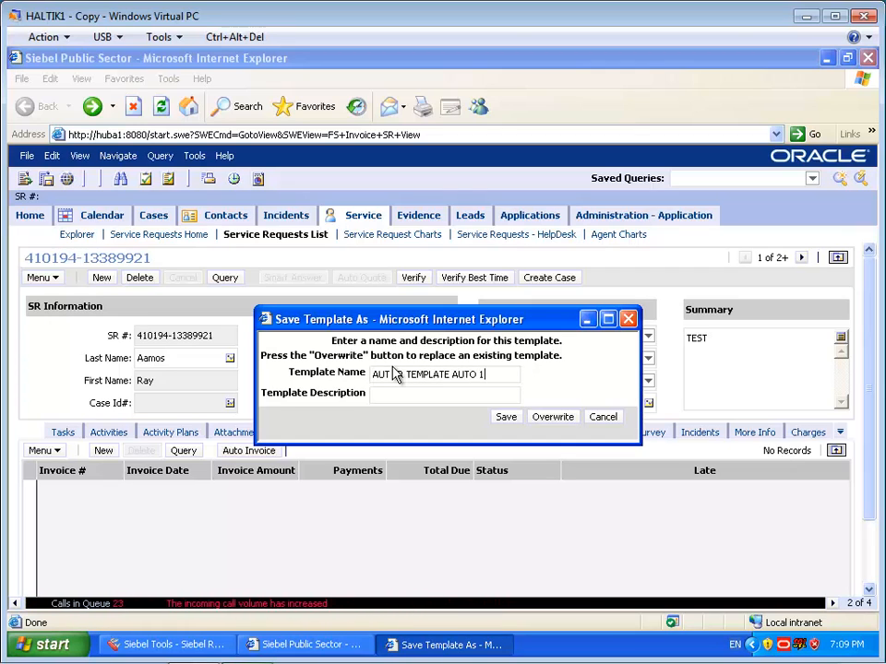
click(507, 418)
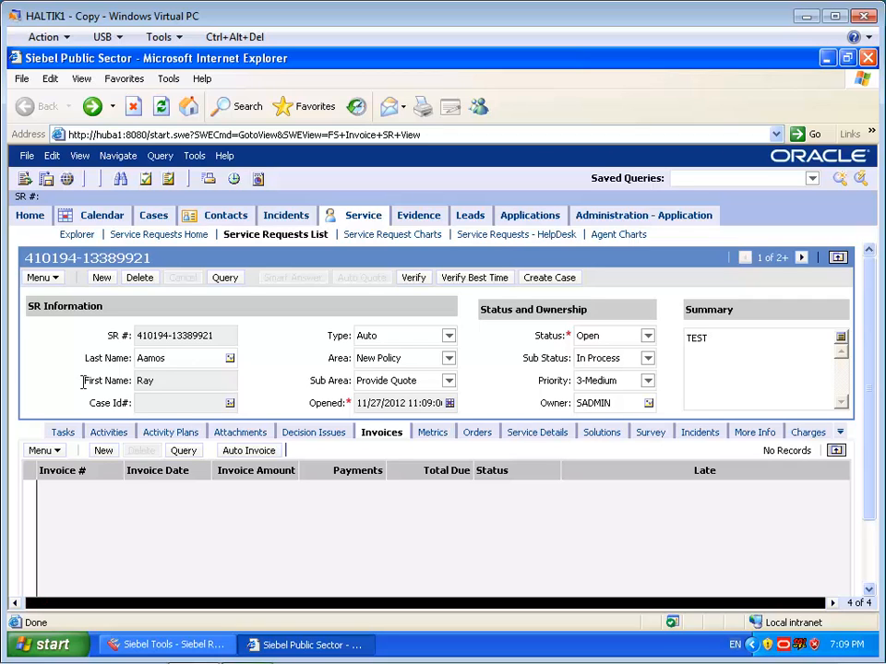
Create another service request from the template "AUT SR TEMPLATE AUTO 1".
click(40, 278)
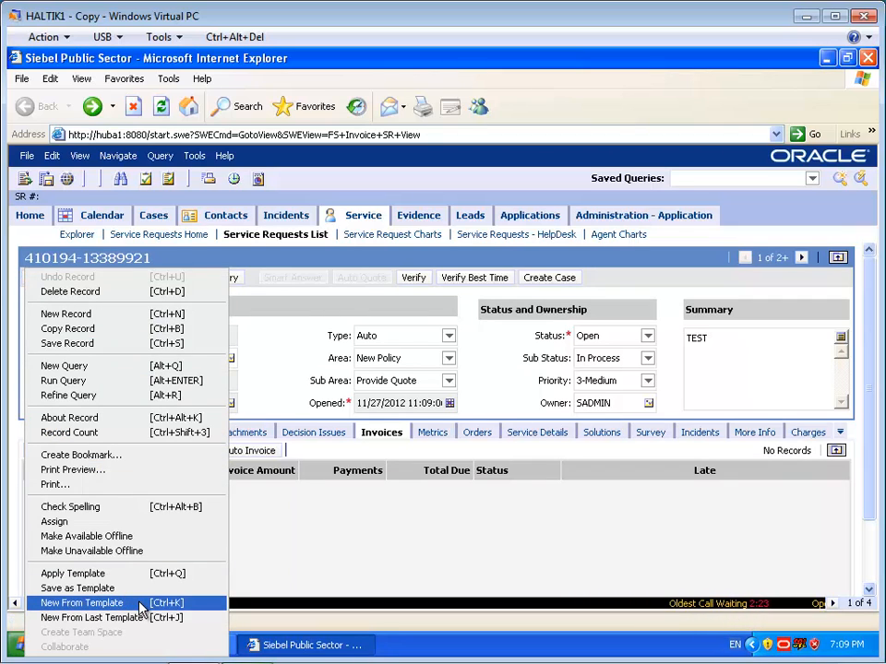
click(140, 606)
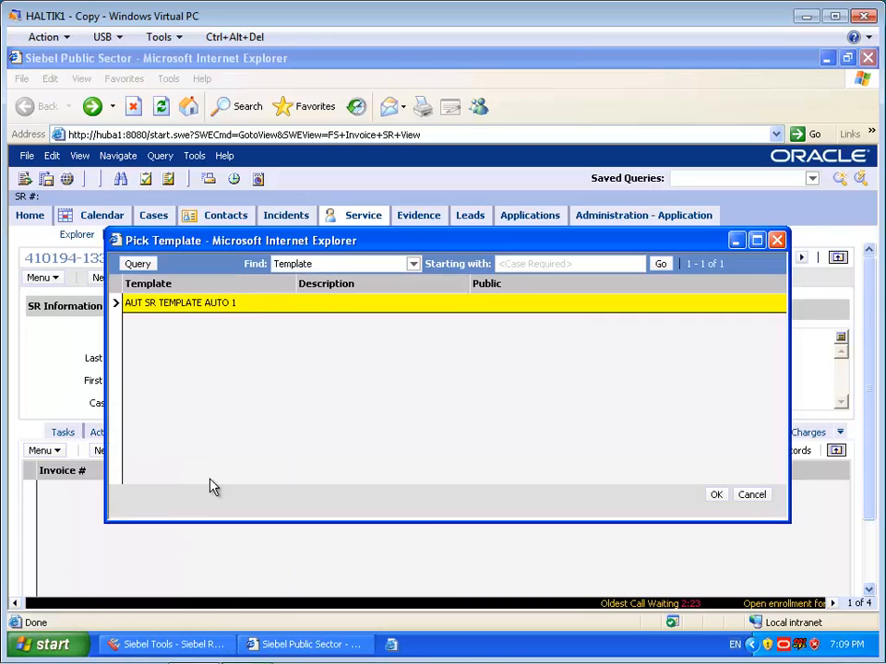
click(717, 496)
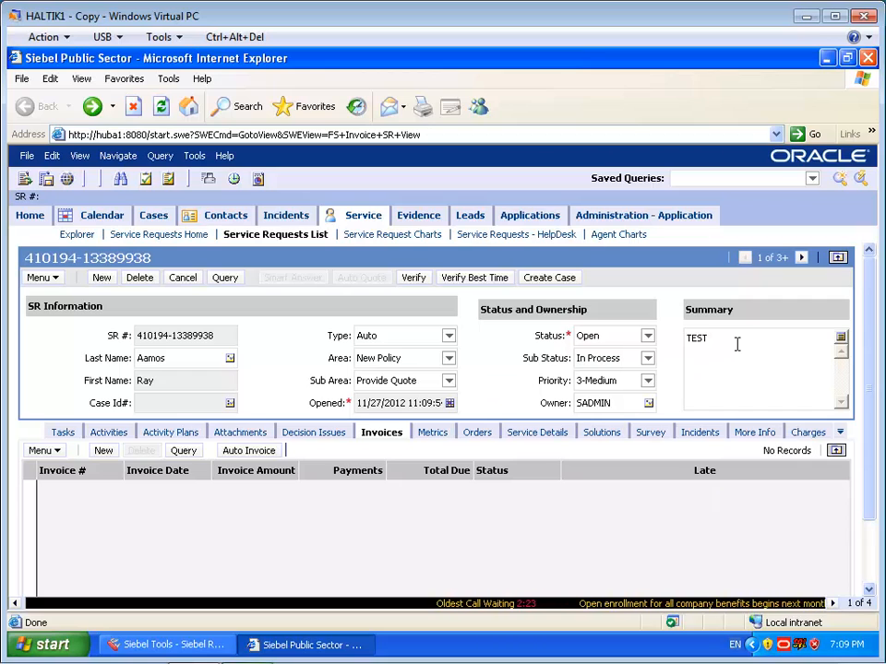
Change the template-based service request's summary to "TEST TEST" and save the record.
drag(737, 344, 583, 341)
text(TEST)
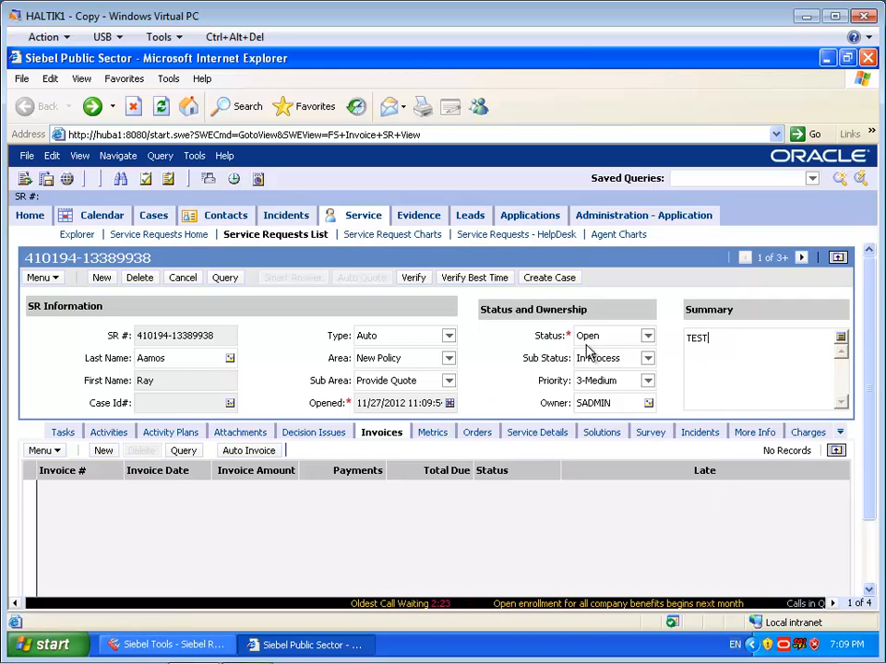
text( TEST)
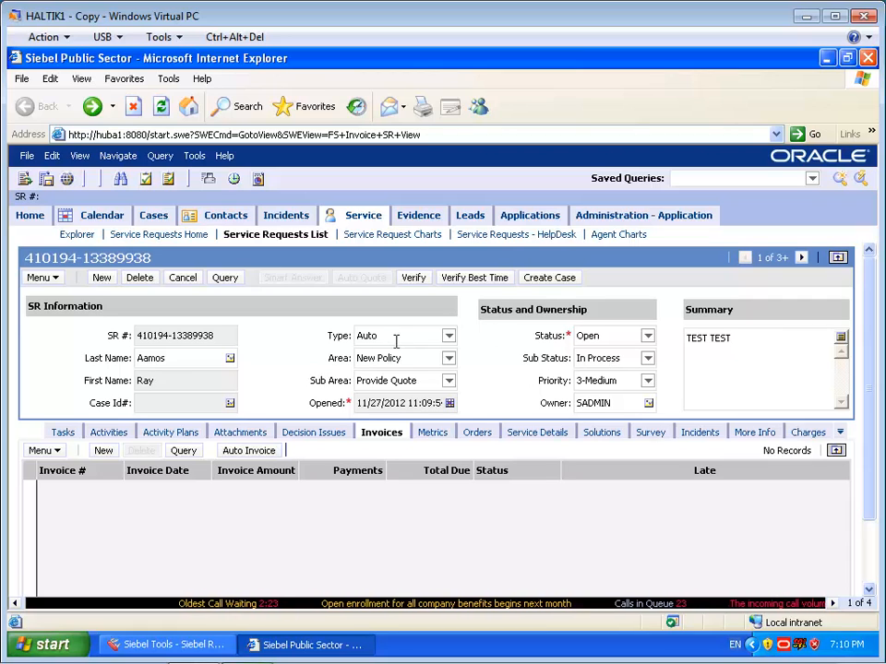
click(38, 277)
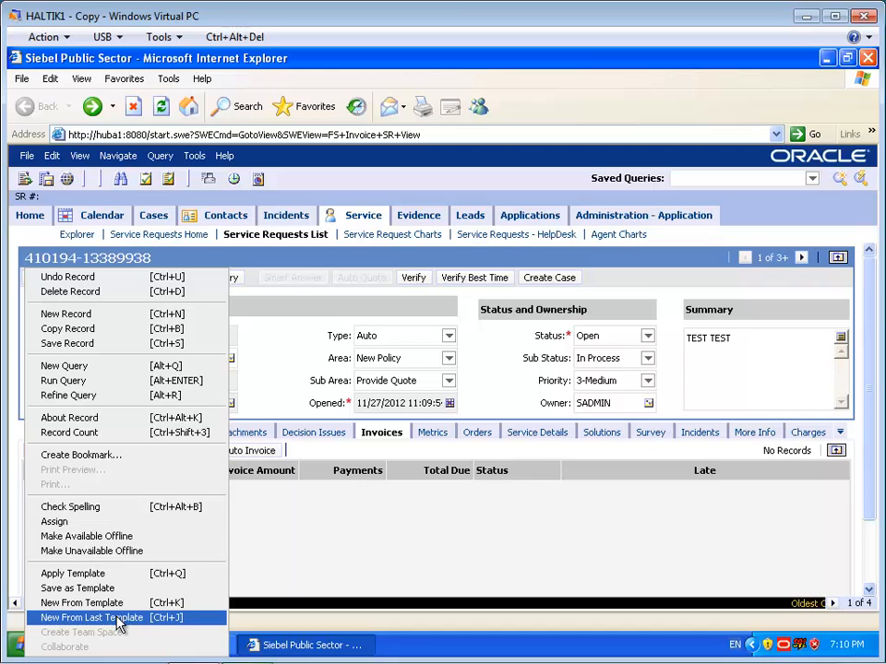
click(117, 621)
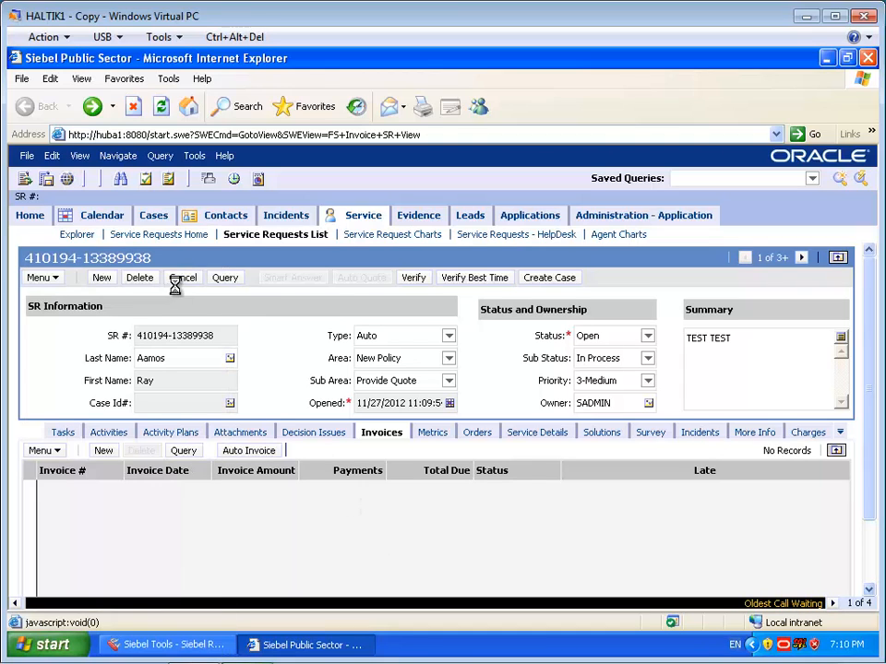
click(42, 277)
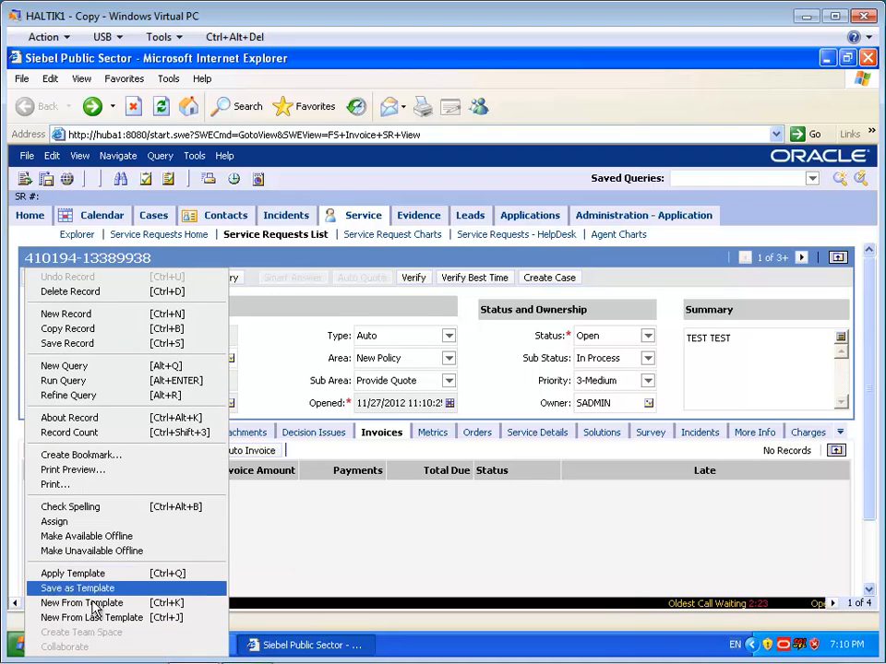
click(275, 566)
Switch to Siebel Tools and query the applets for Service Request Detail Applet.
click(182, 649)
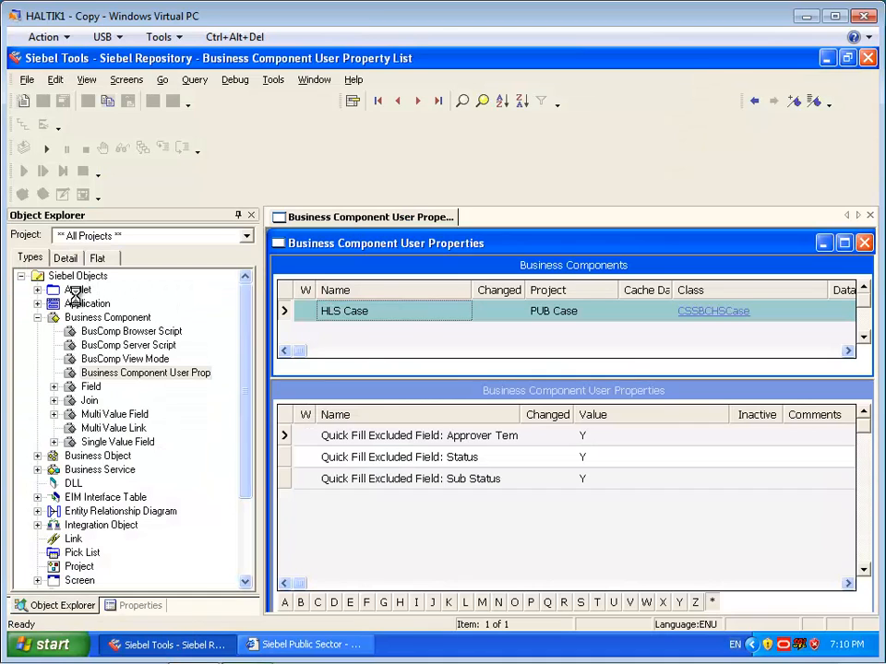
click(76, 291)
key(ctrl+q)
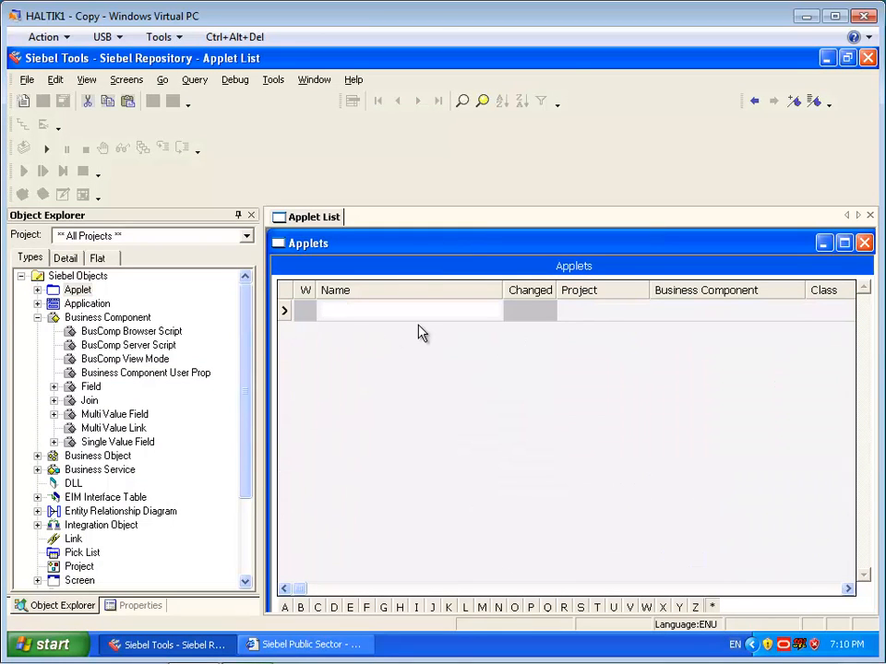
text(Service REquest)
key(BackSpace)
key(BackSpace)
key(BackSpace)
key(BackSpace)
key(Return)
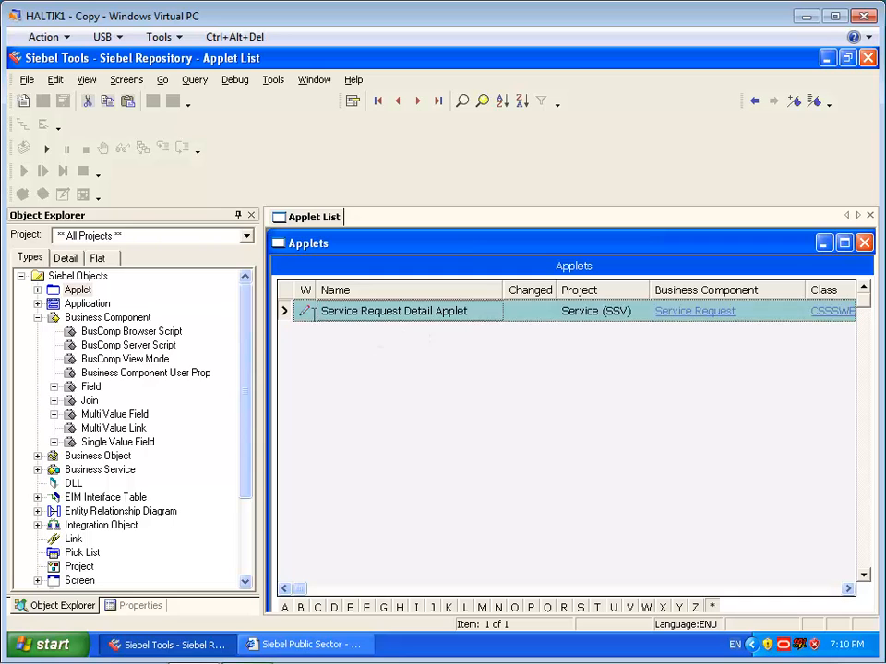
List the applet's method menu items filtered by command "*Template*", and switch back to Siebel Public Sector.
click(37, 290)
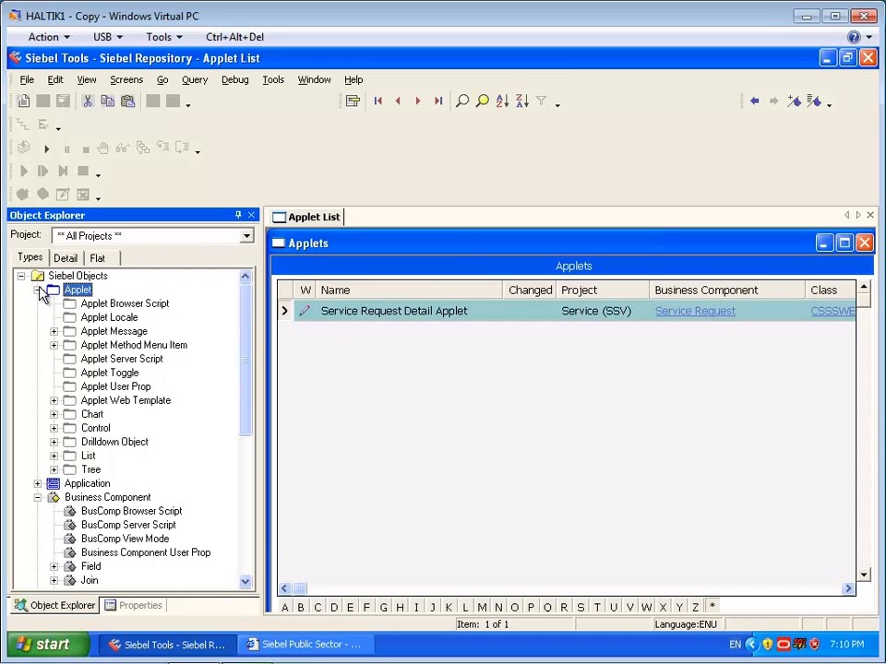
click(130, 346)
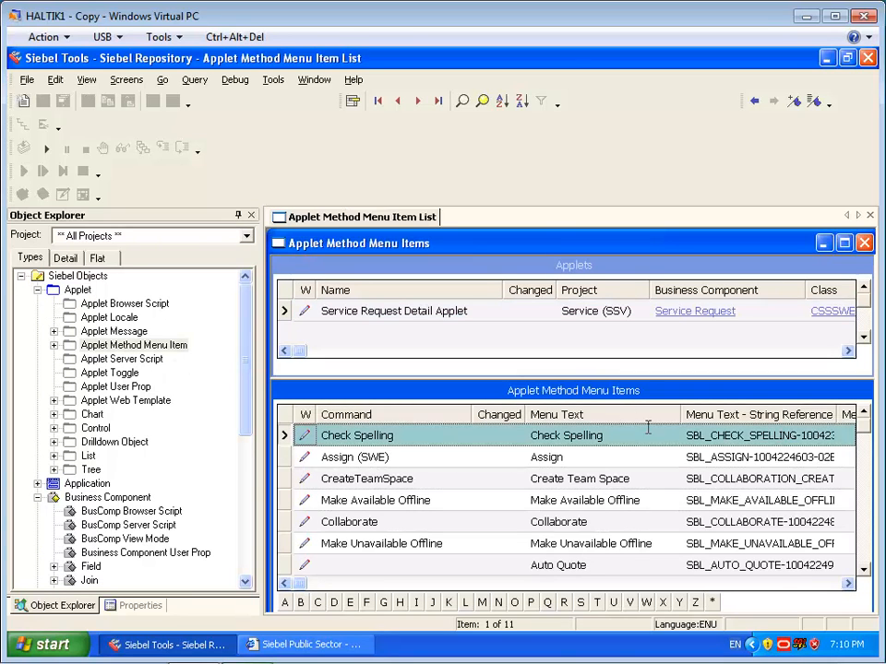
key(ctrl+n)
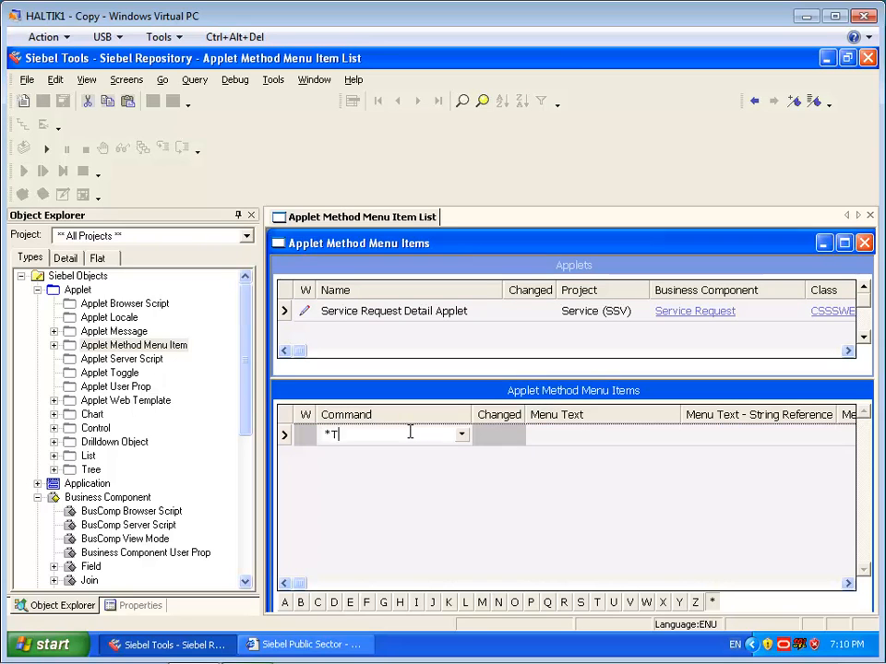
text(*Template*)
key(Return)
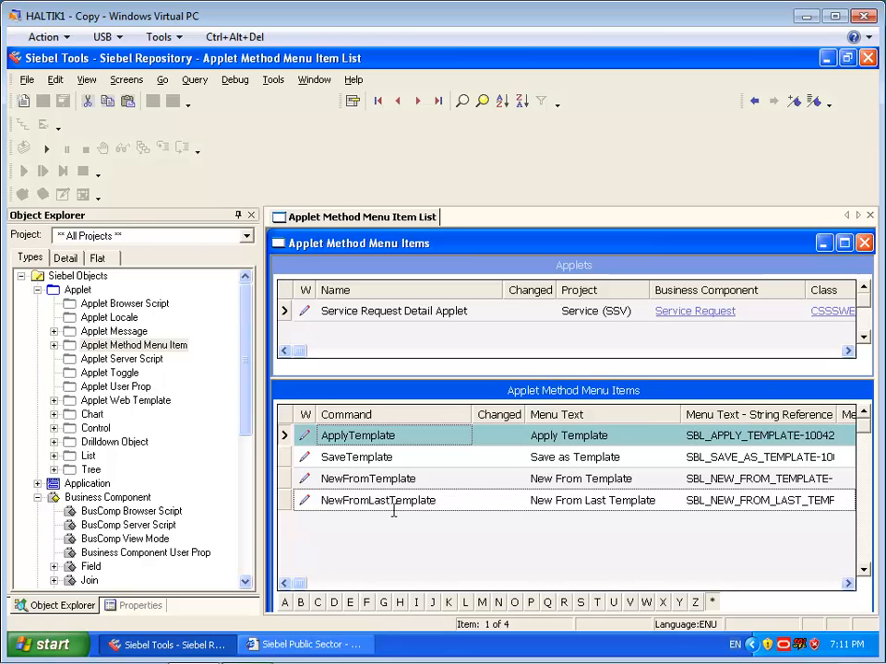
click(318, 644)
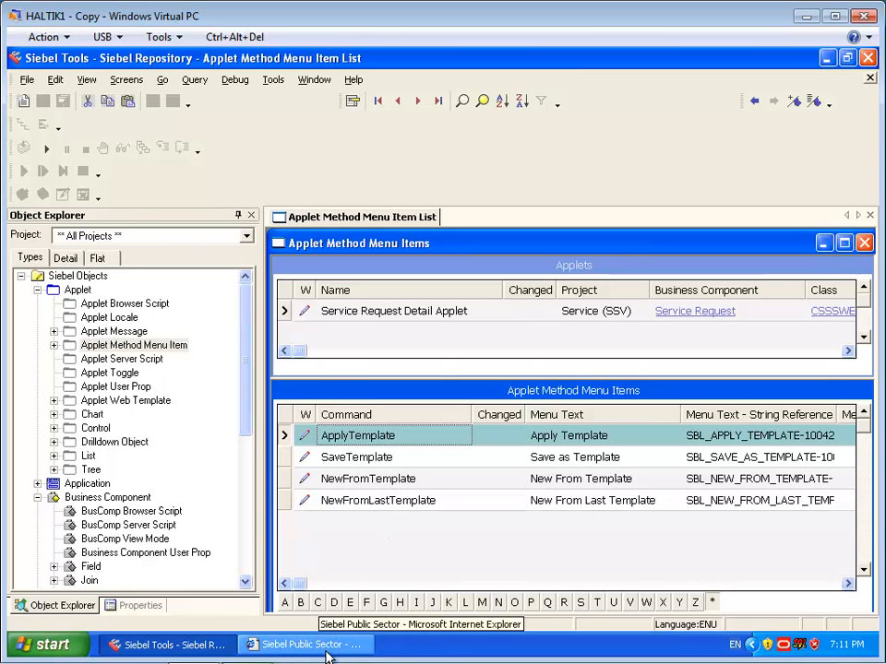
Open the Evidence list and change the first record's evidence name to "THIS IS A TEST PIECE OF EVIDENCE 1".
click(421, 216)
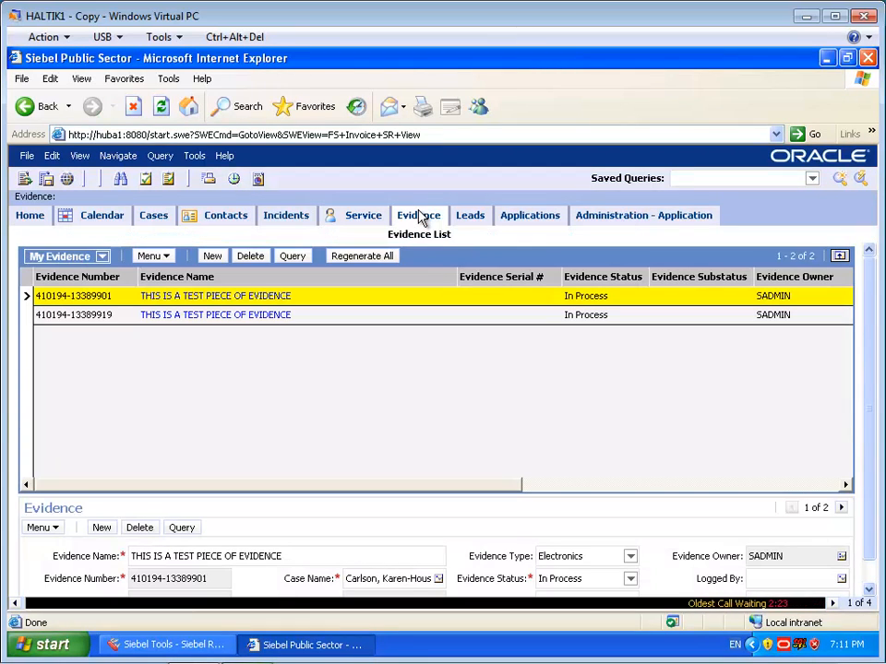
click(65, 560)
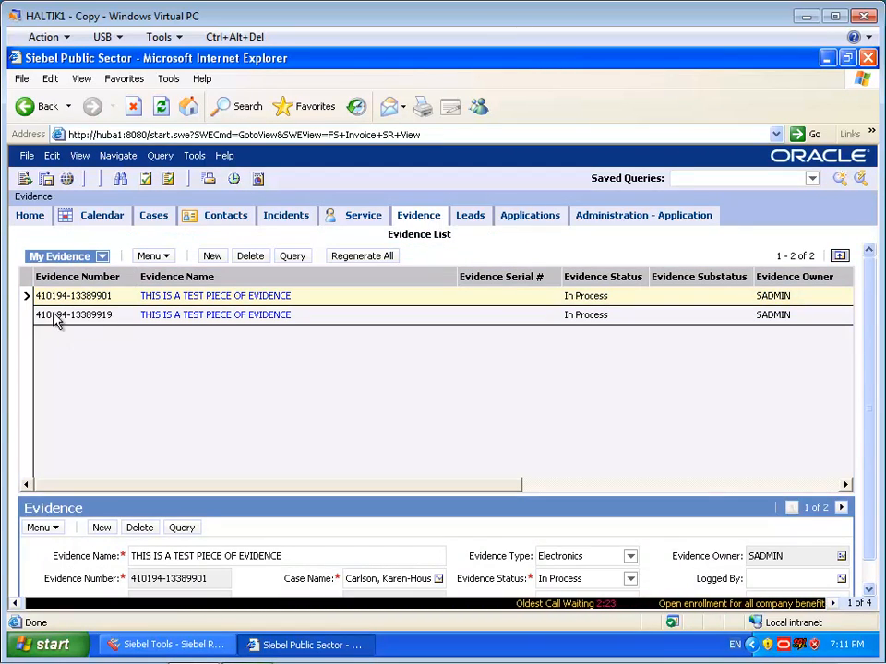
click(331, 295)
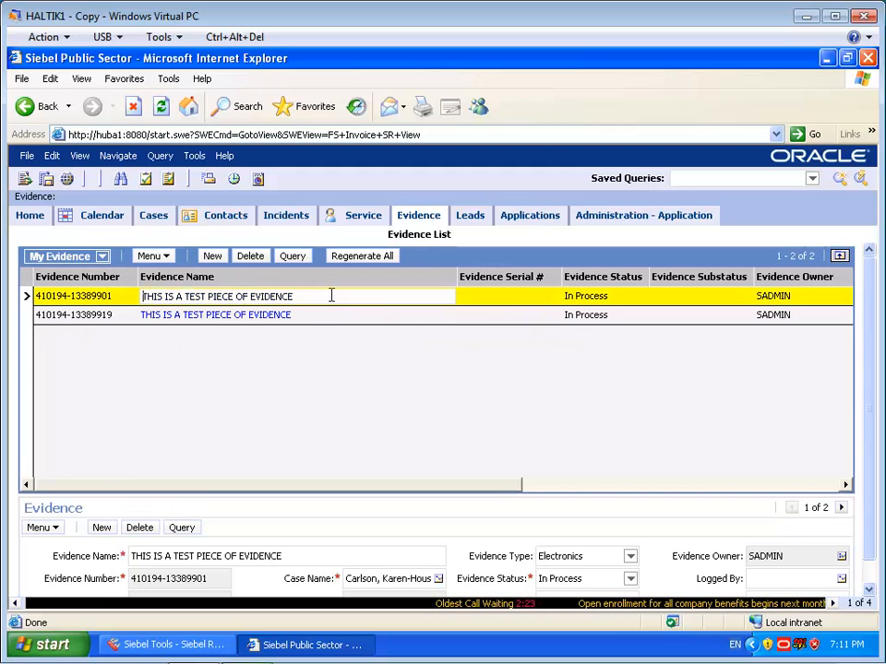
text(1)
key(Return)
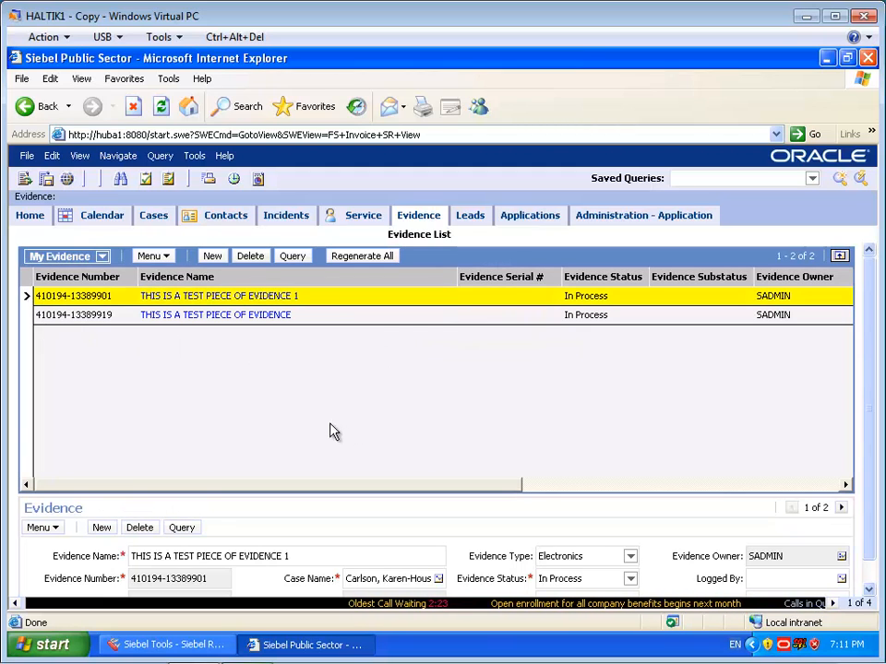
Save the evidence record as a template named "EVIDENCE TEMPLATE 1" with the description "Electronic Template 1".
click(44, 528)
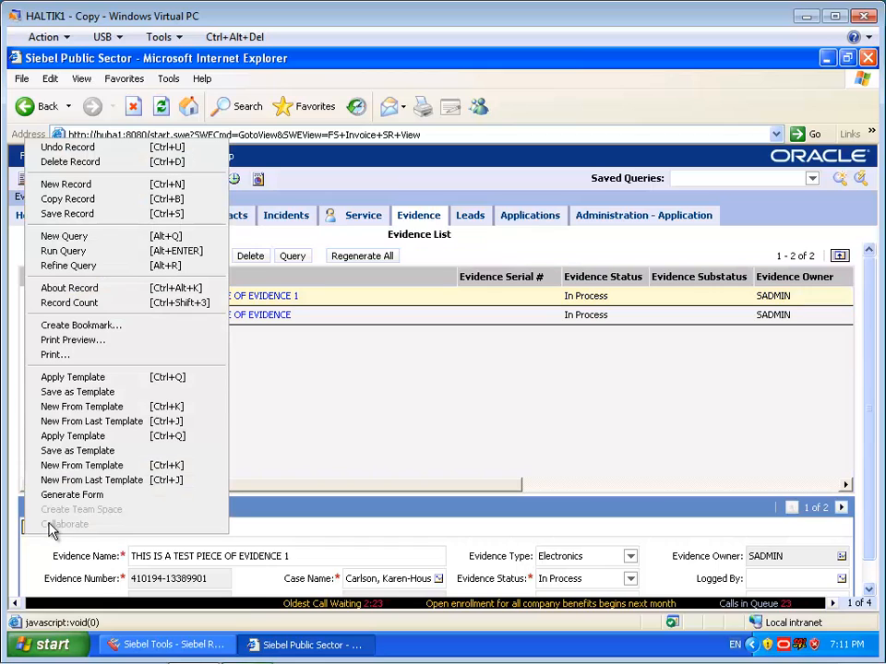
click(89, 395)
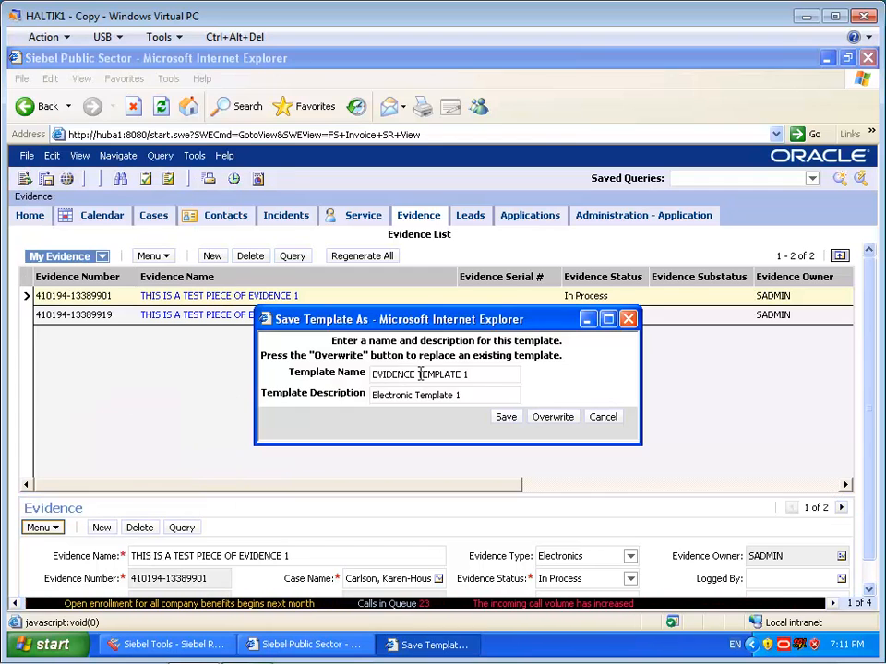
click(507, 417)
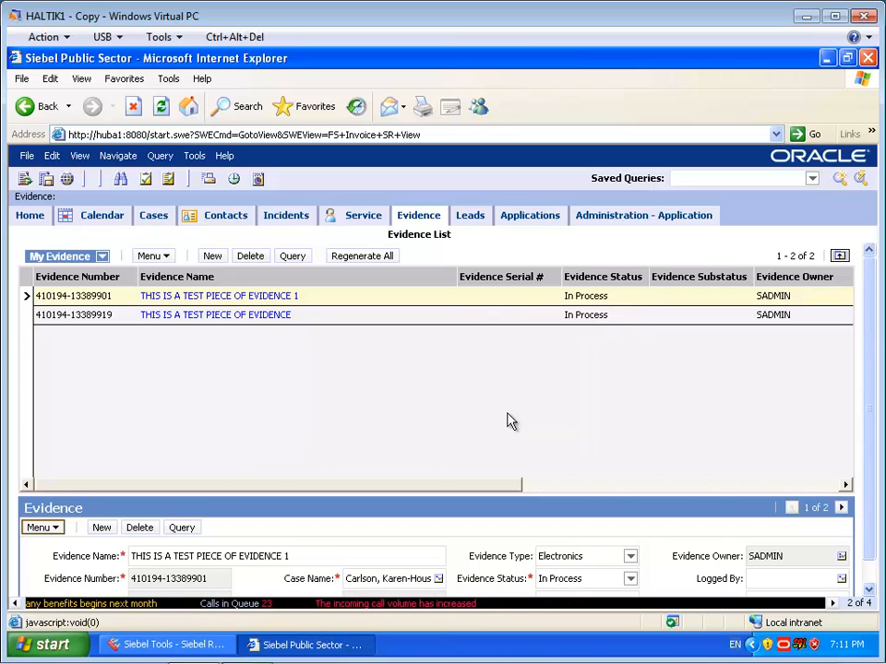
Create a new evidence record from the saved evidence template.
click(41, 528)
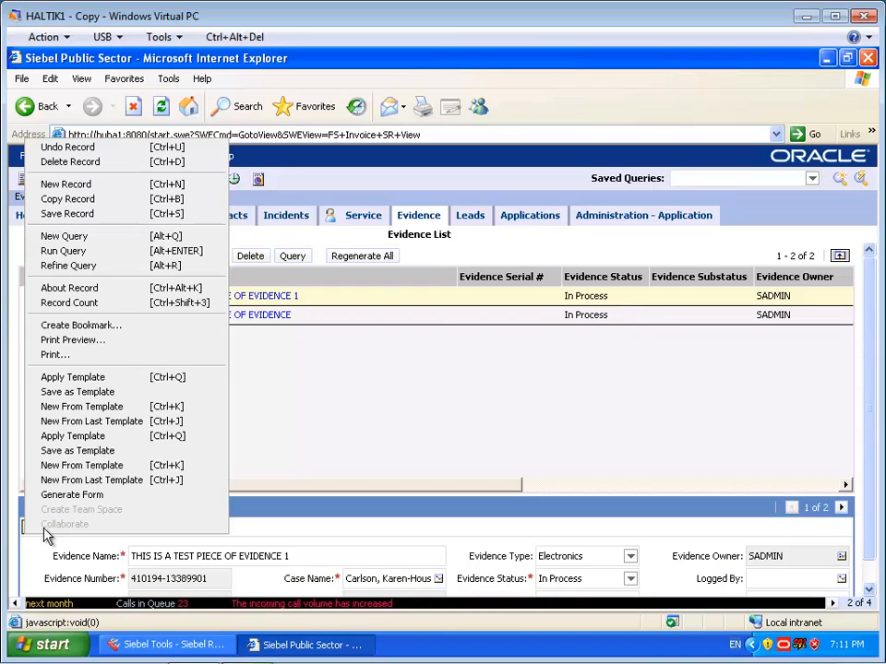
click(109, 405)
click(716, 495)
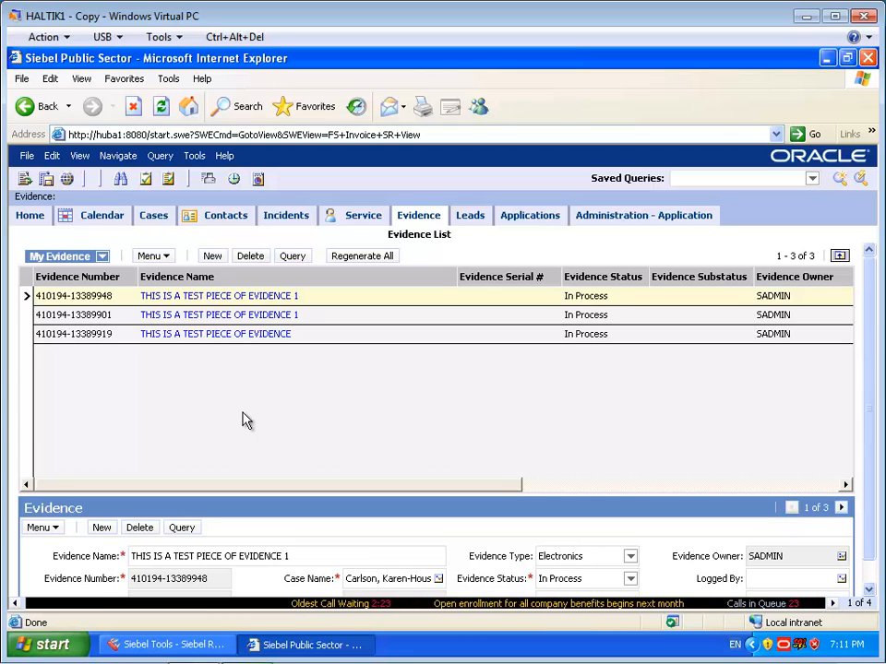
Go to the Quick Fill Templates Administration view under Administration - Application to see the list of saved templates.
click(651, 215)
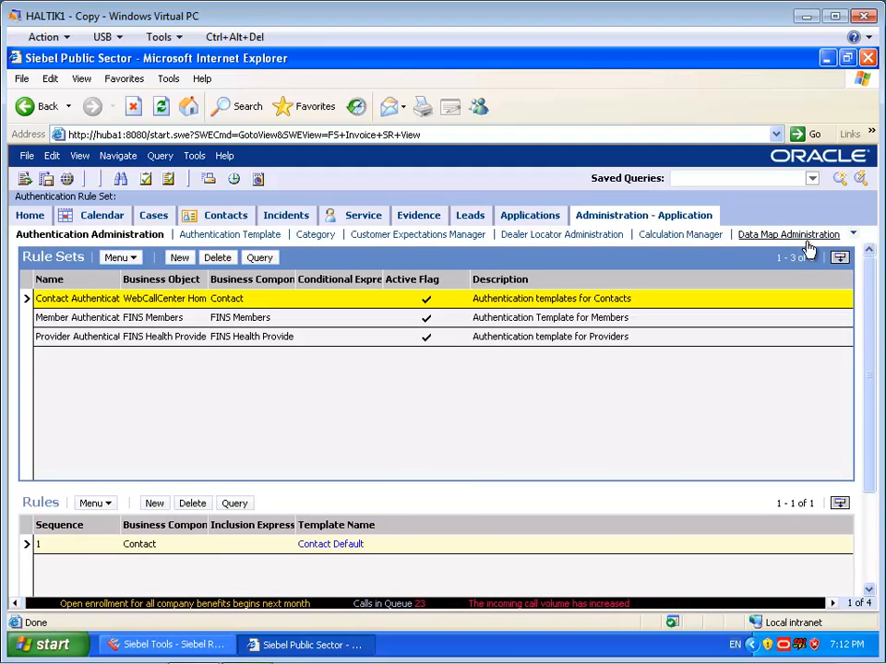
click(854, 234)
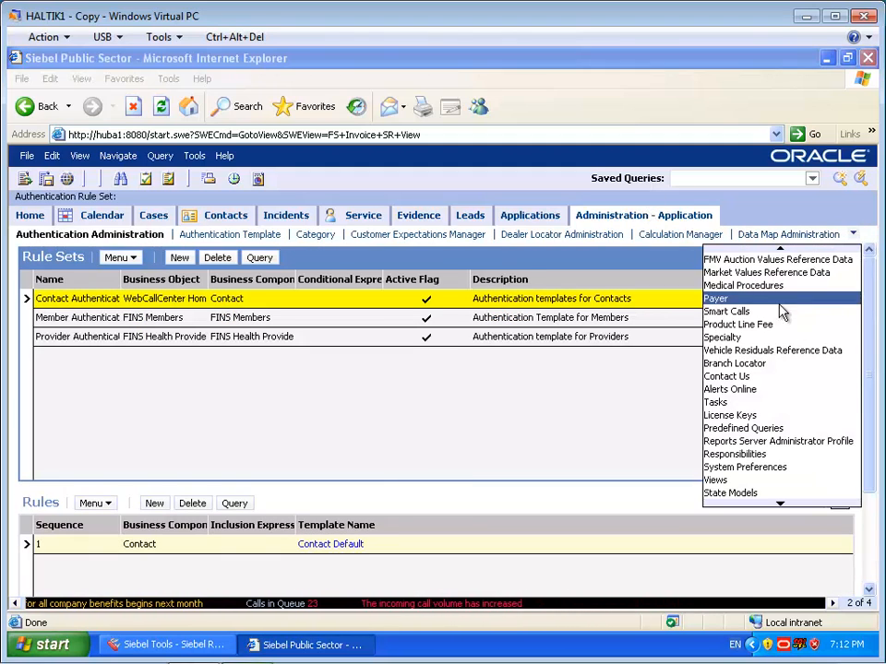
mouse_move(784, 503)
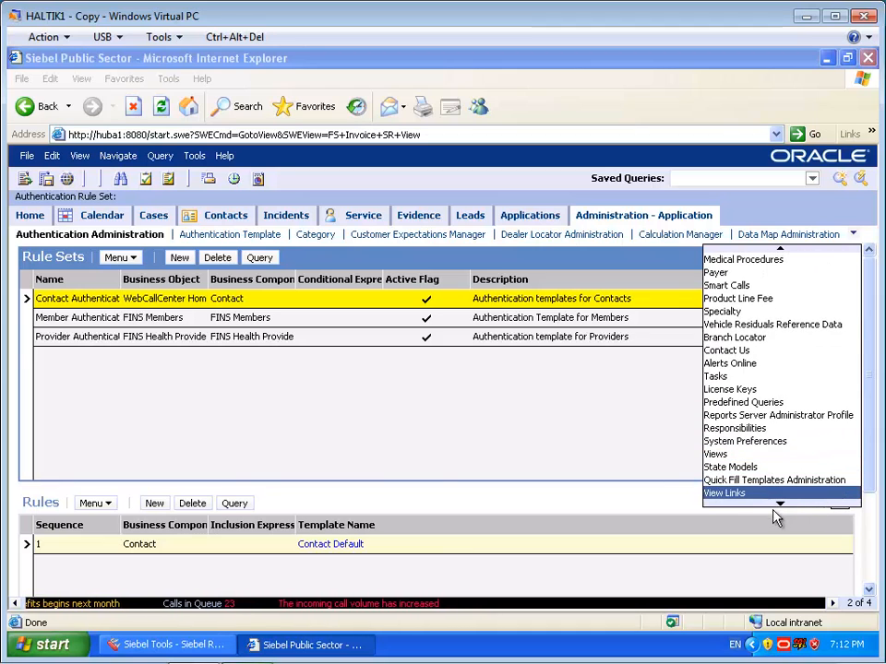
click(779, 482)
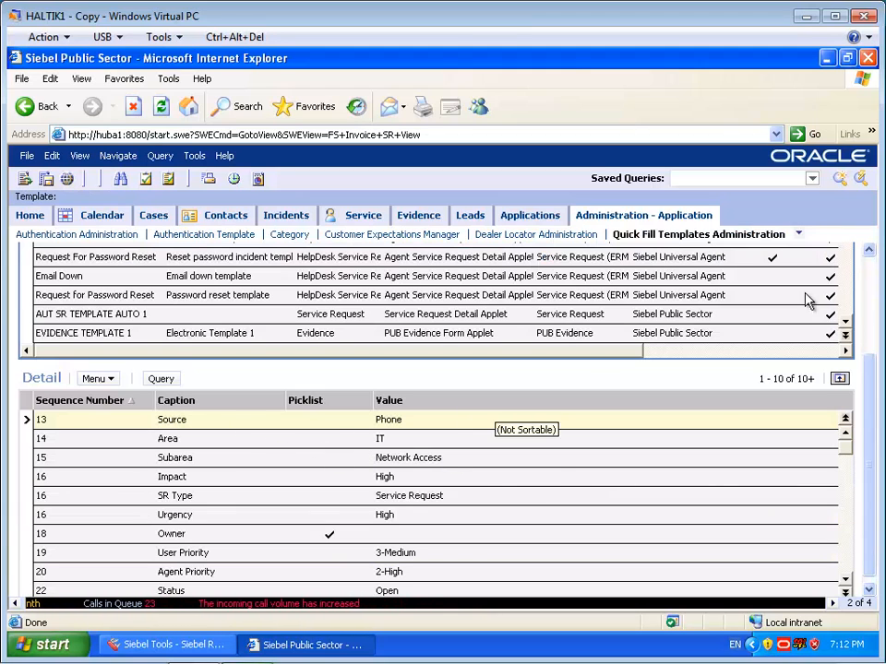
click(868, 298)
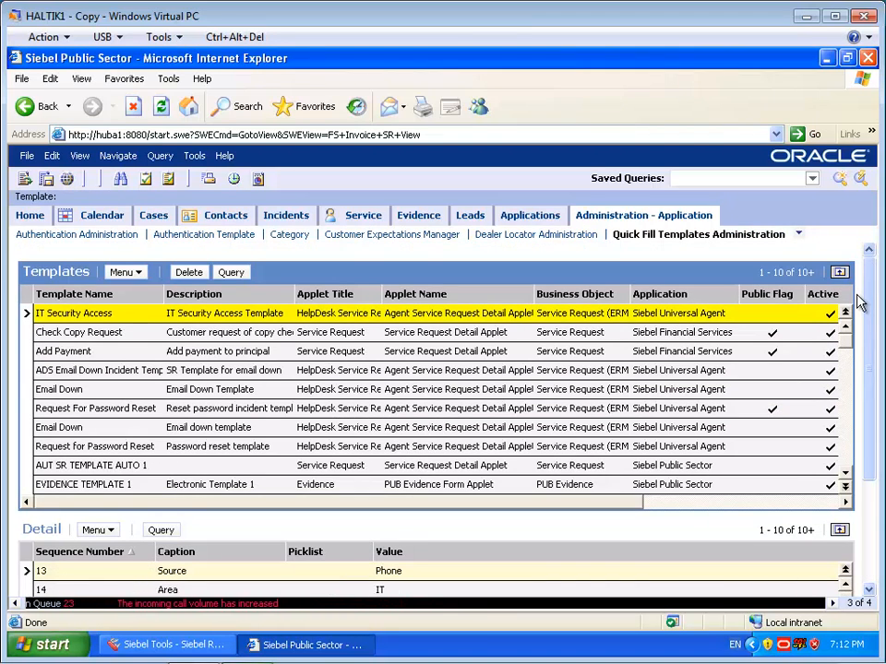
Examine EVIDENCE TEMPLATE 1's public, active, owner and creation date columns and its detail field values, ending on the Evidence Status row.
click(28, 489)
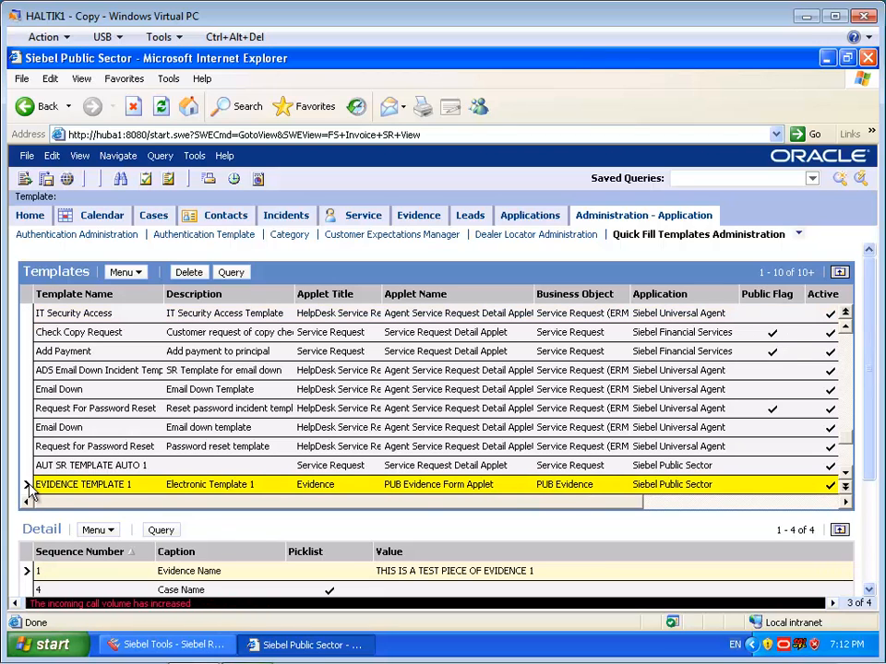
click(872, 530)
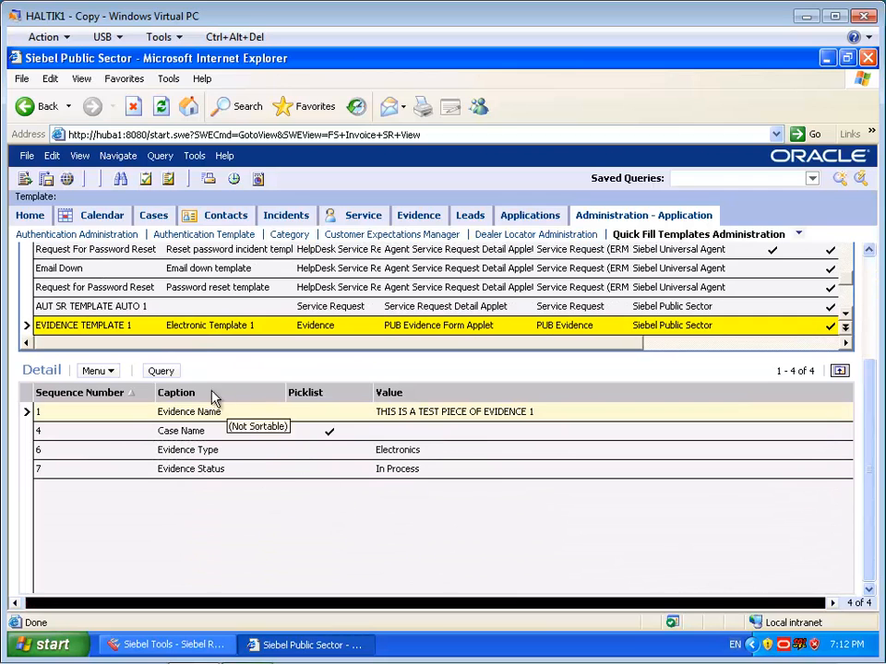
click(872, 426)
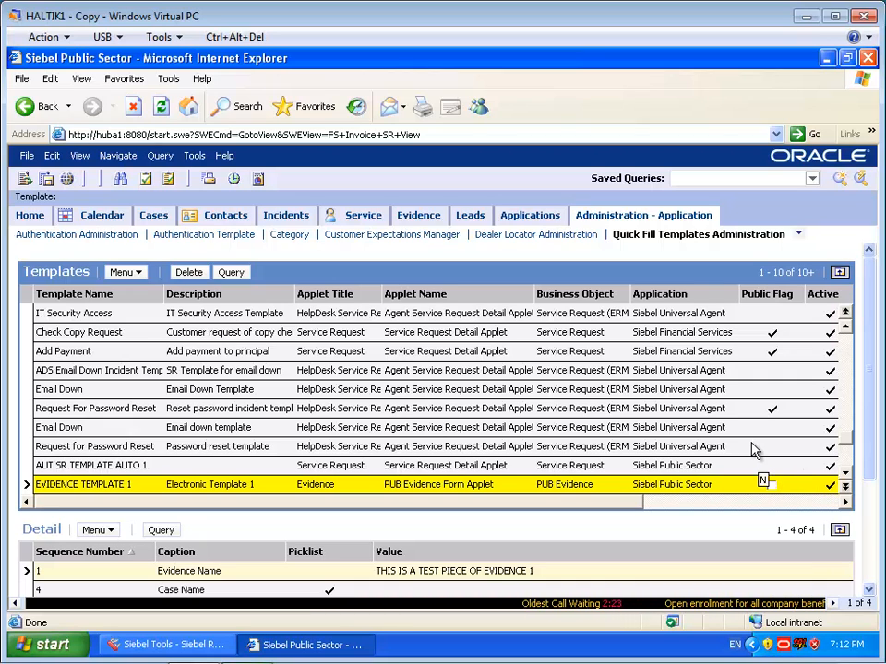
click(828, 503)
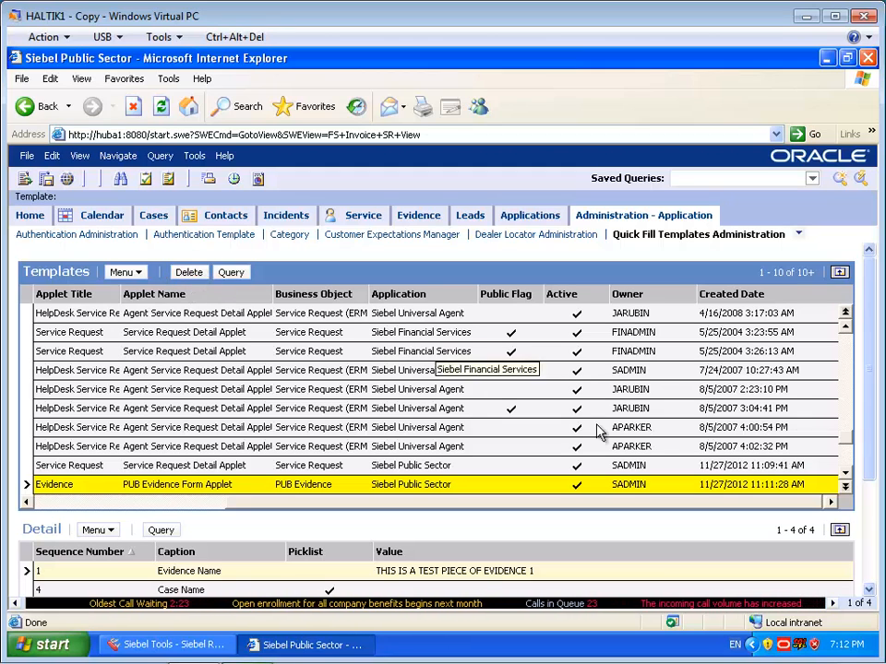
drag(870, 455, 872, 562)
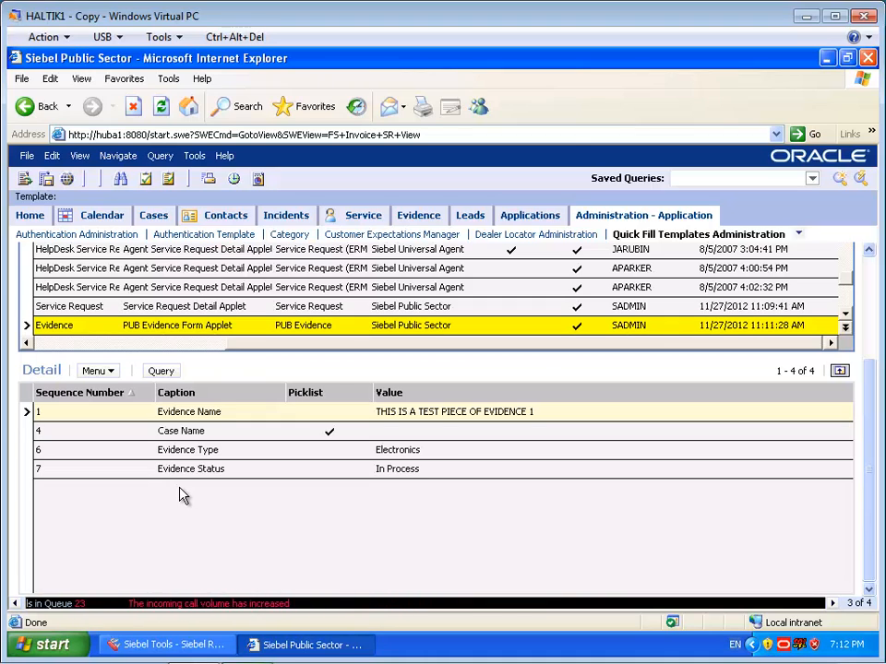
click(28, 468)
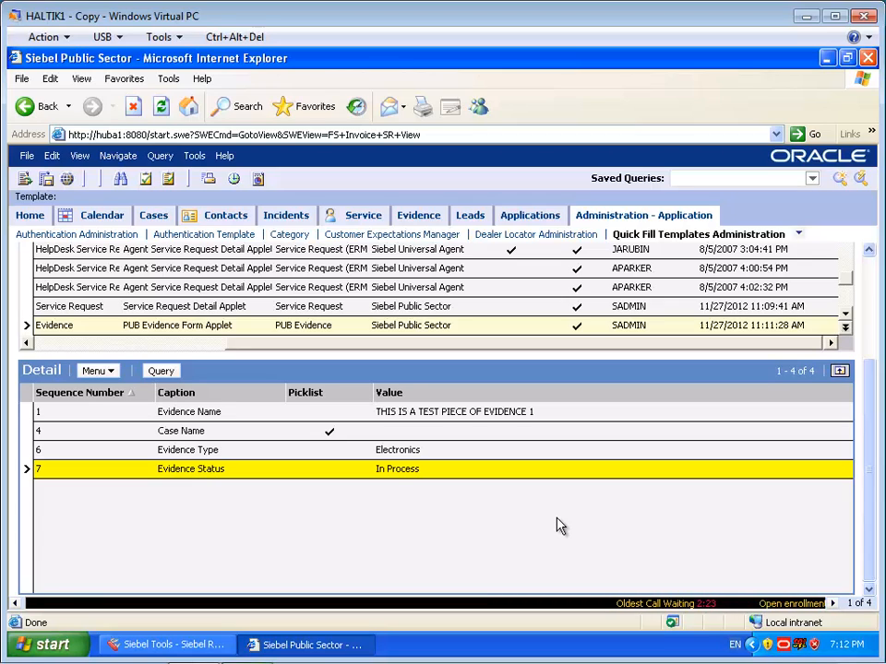
Switch to Siebel Tools and list the business component user properties of HLS Case.
click(198, 644)
click(93, 499)
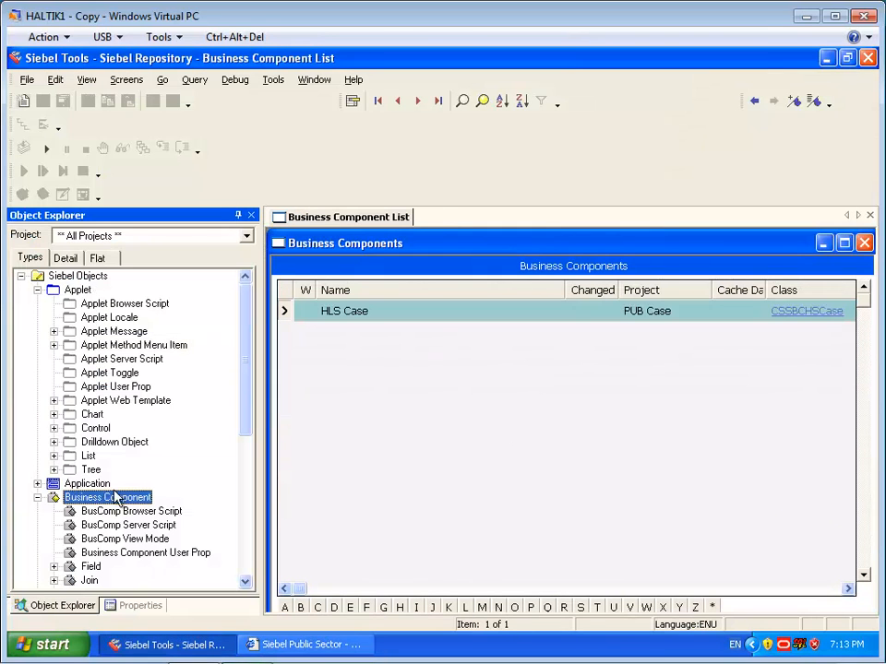
drag(247, 420, 247, 482)
scroll(247, 482, down, 1)
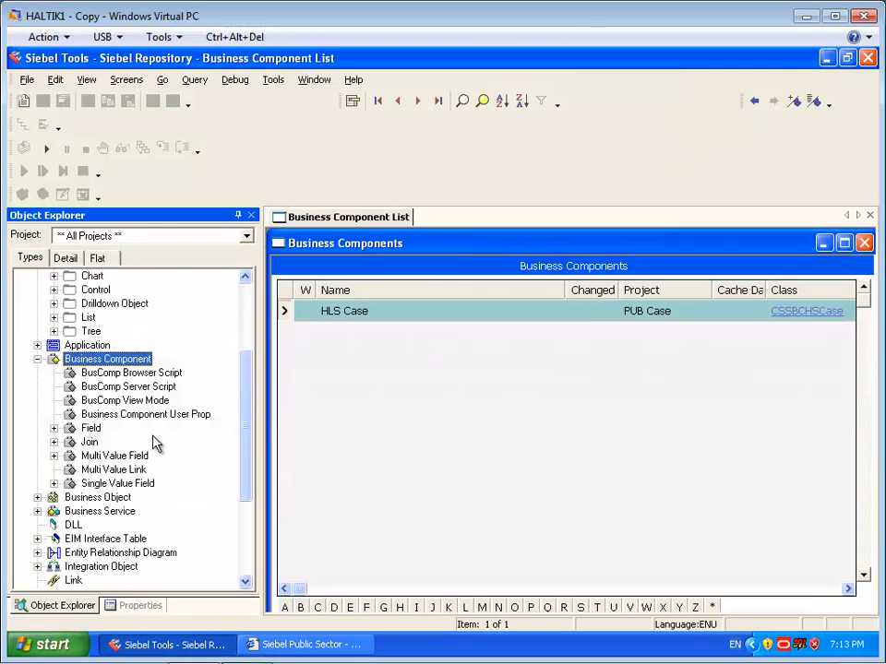
click(175, 416)
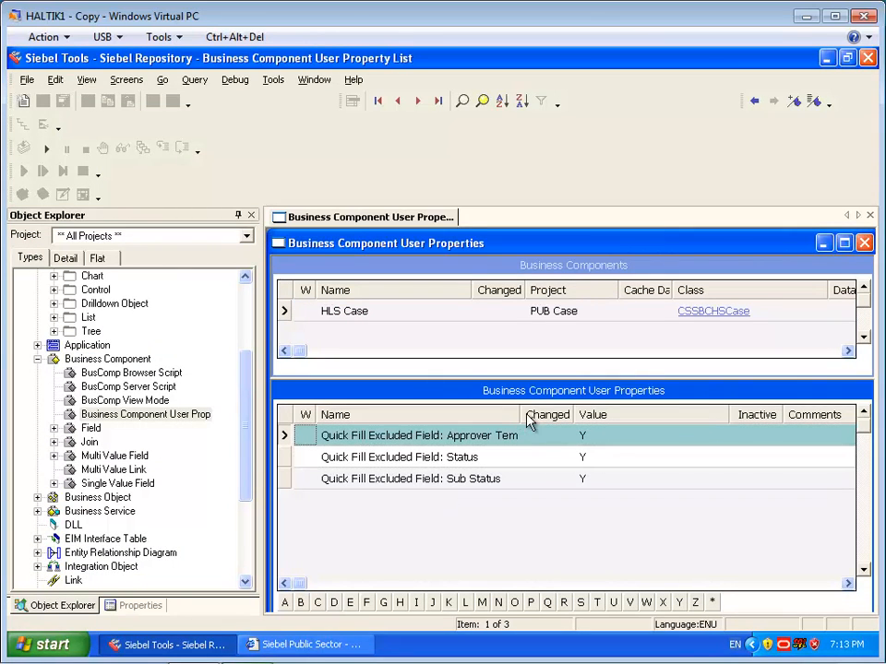
Widen the Name column of the user properties list to read the full Quick Fill Excluded Field names.
mouse_move(519, 416)
mouse_down()
mouse_move(554, 407)
mouse_move(503, 421)
mouse_move(510, 409)
mouse_move(520, 415)
mouse_up()
click(328, 439)
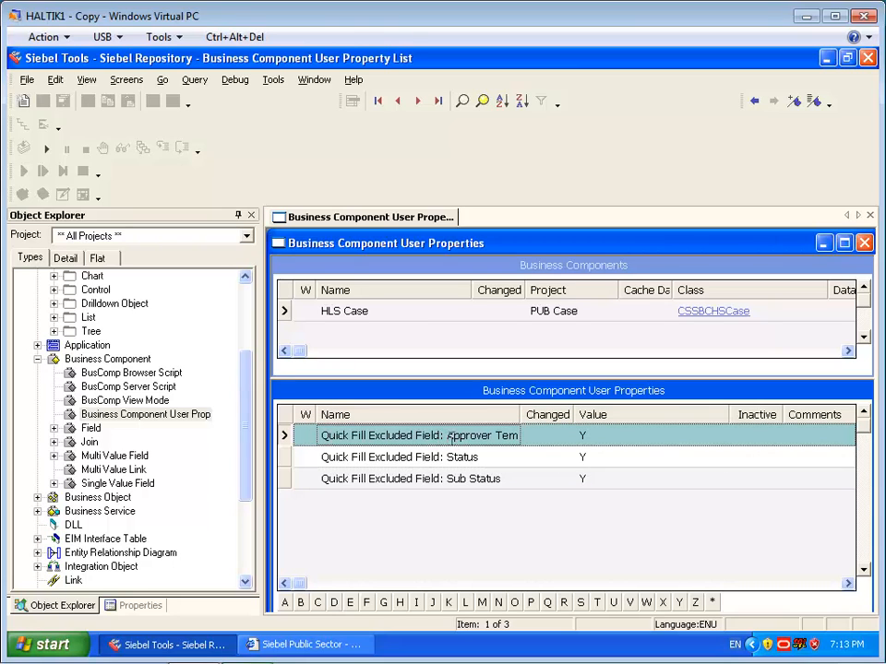
drag(520, 416, 594, 423)
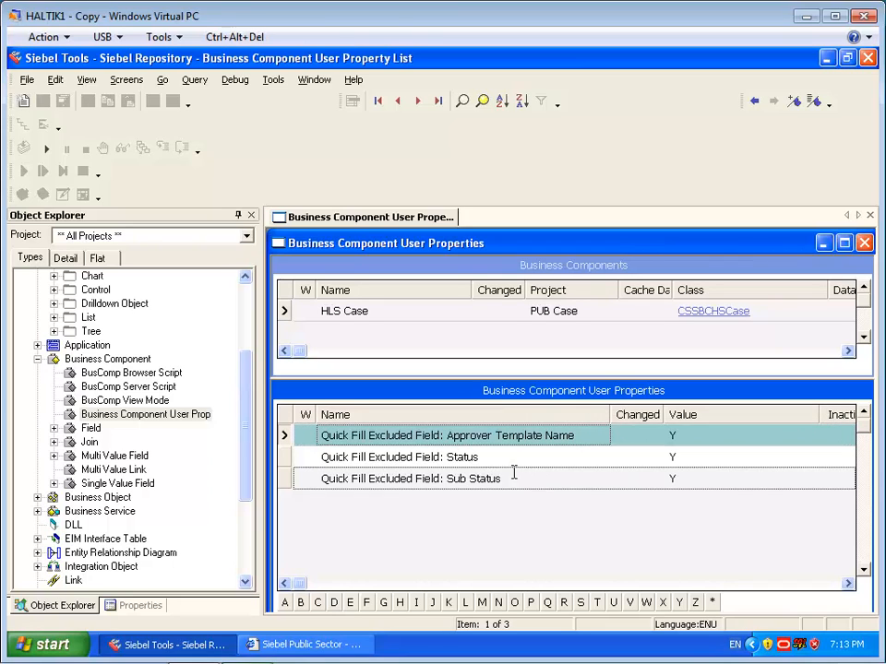